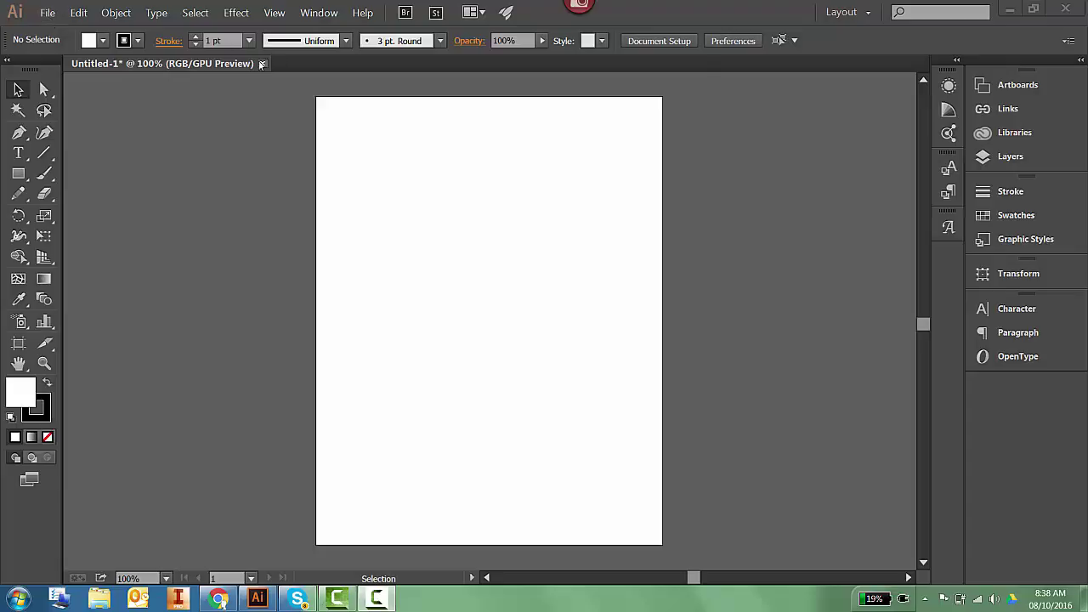
Place the image flashlight circuit.png from the Desktop into the document.
click(48, 12)
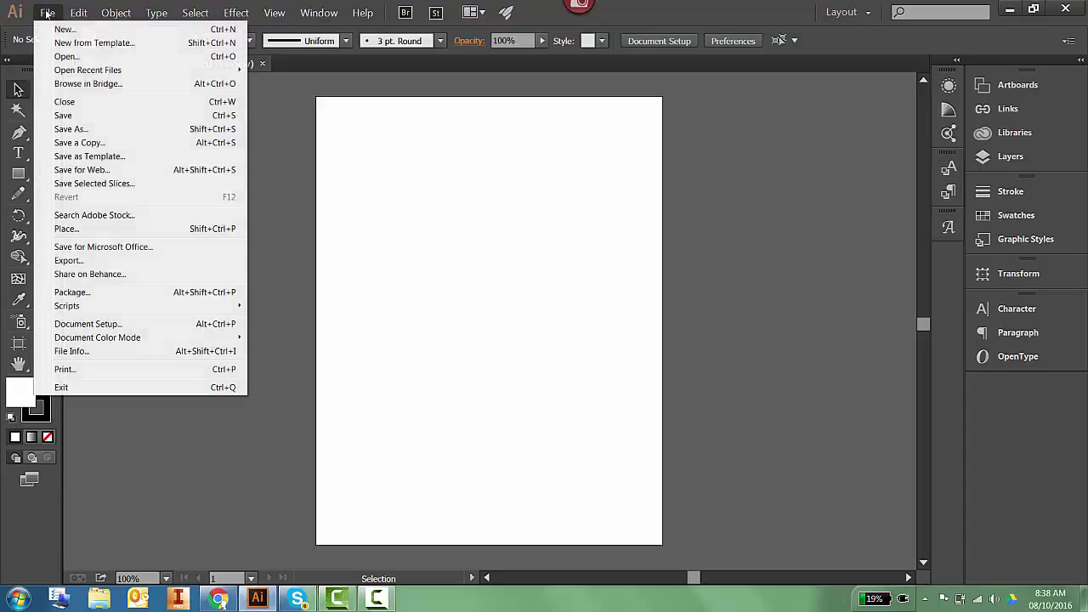
click(59, 229)
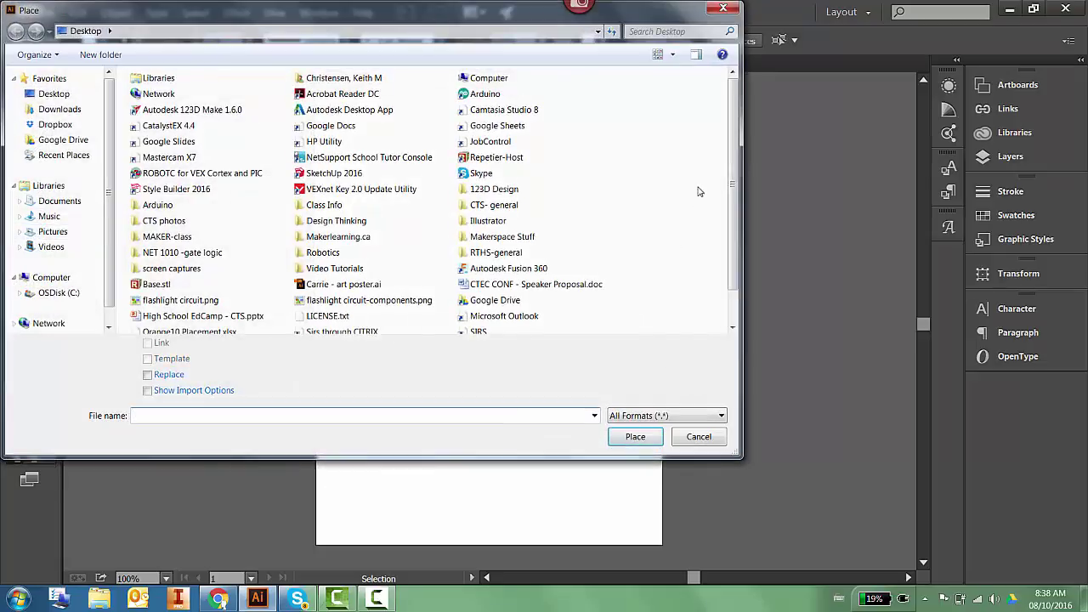
scroll(733, 246, down, 1)
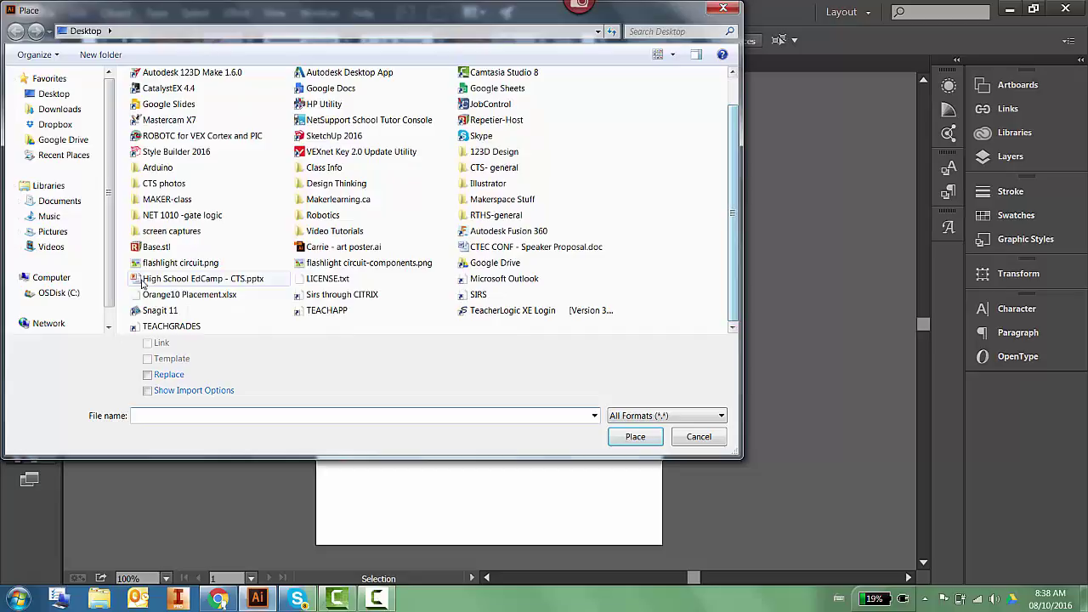
click(157, 263)
click(619, 436)
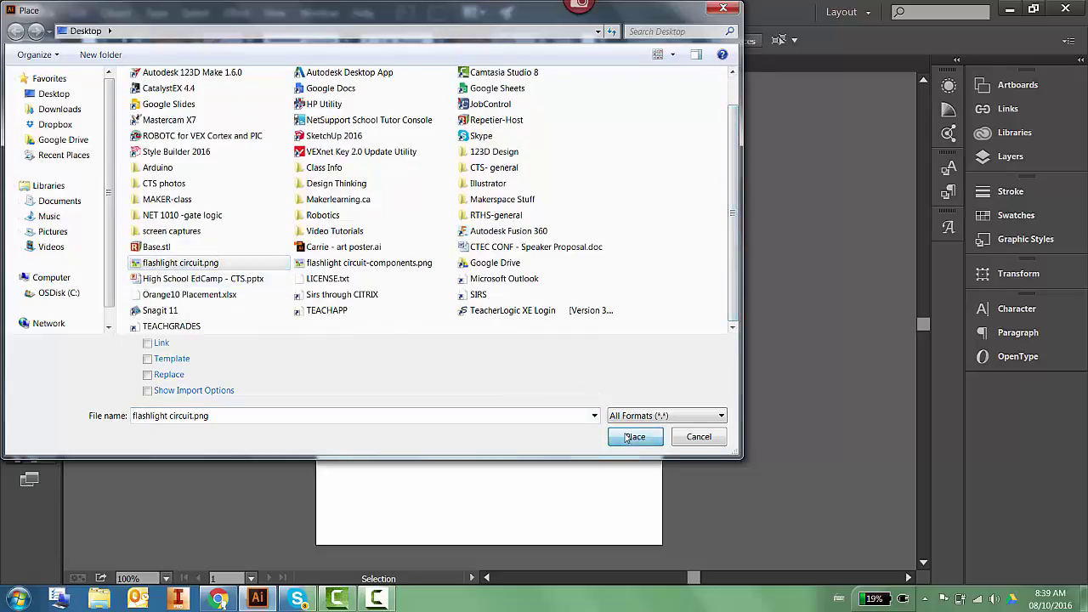
Drop the circuit image on the artboard, inspect its red traces, and move it near the page top.
click(303, 226)
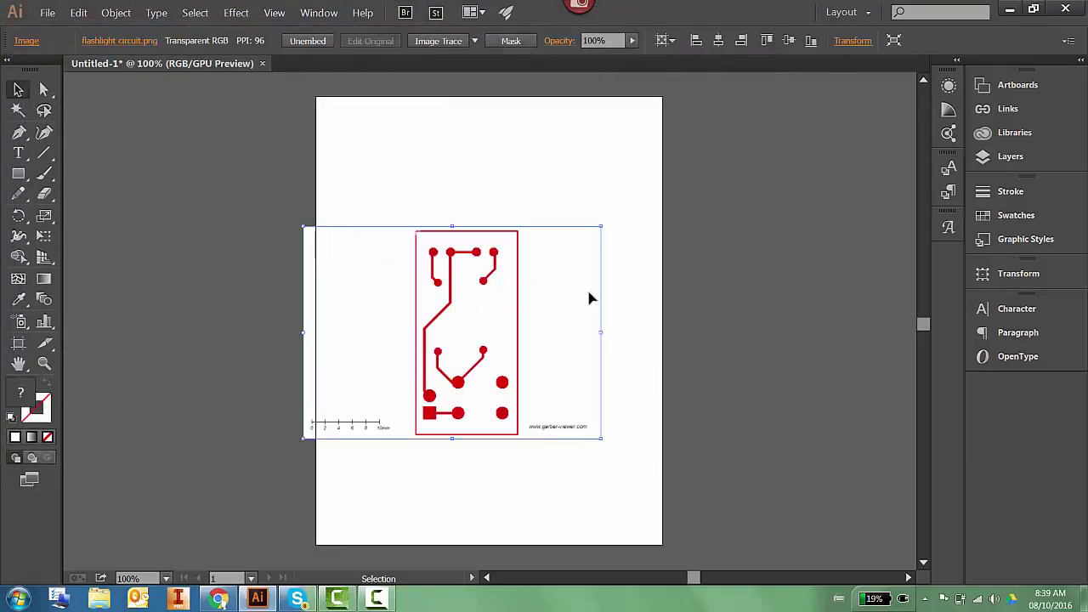
scroll(463, 438, up, 3)
scroll(469, 417, down, 4)
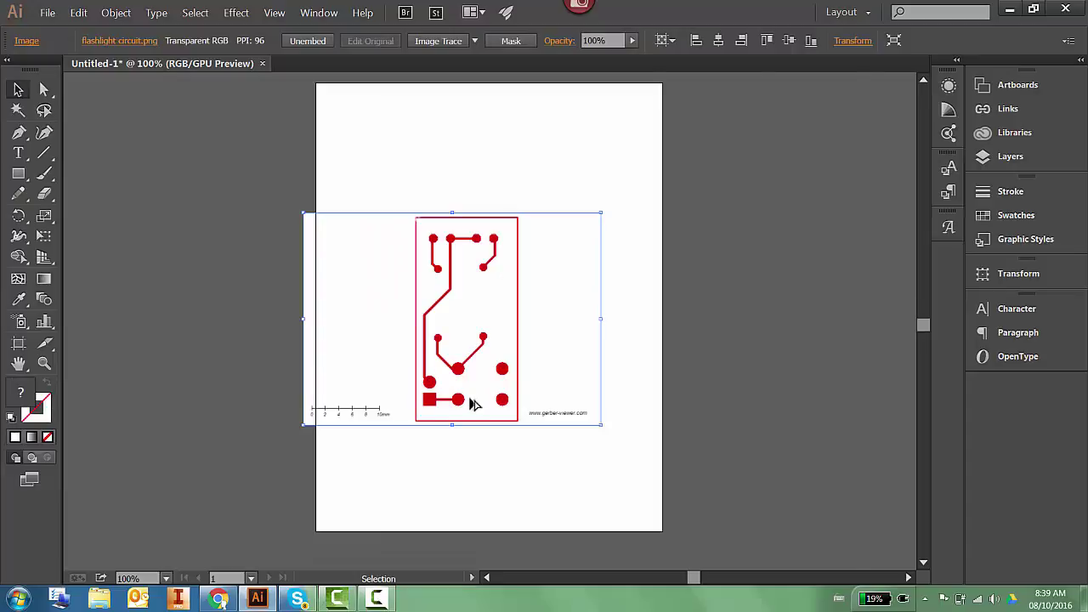
scroll(469, 380, up, 3)
scroll(469, 379, down, 3)
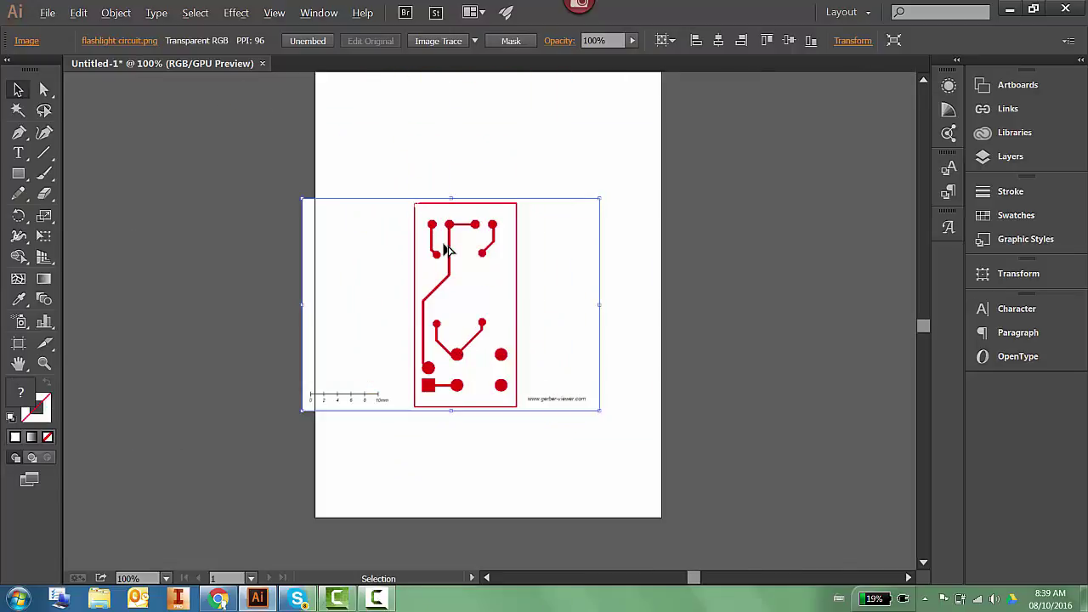
scroll(448, 249, up, 7)
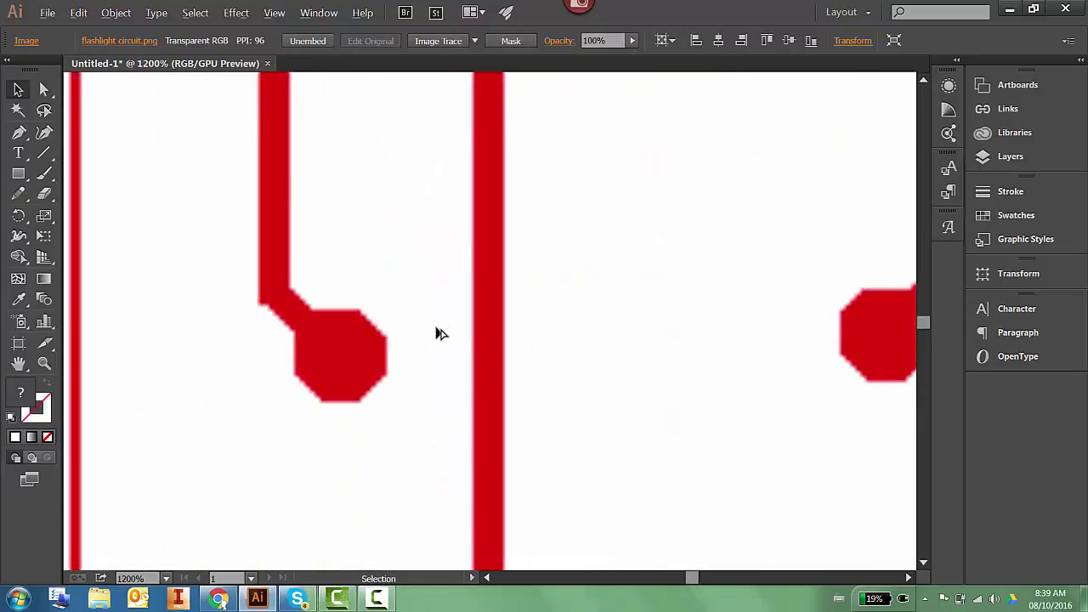
scroll(441, 333, down, 5)
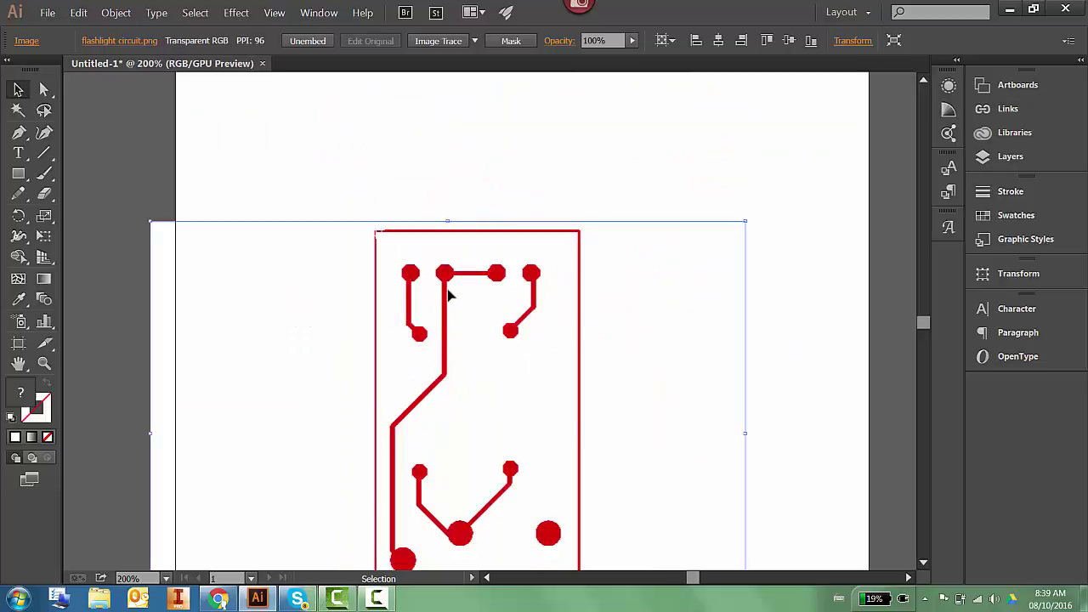
scroll(451, 294, down, 1)
drag(450, 289, 439, 129)
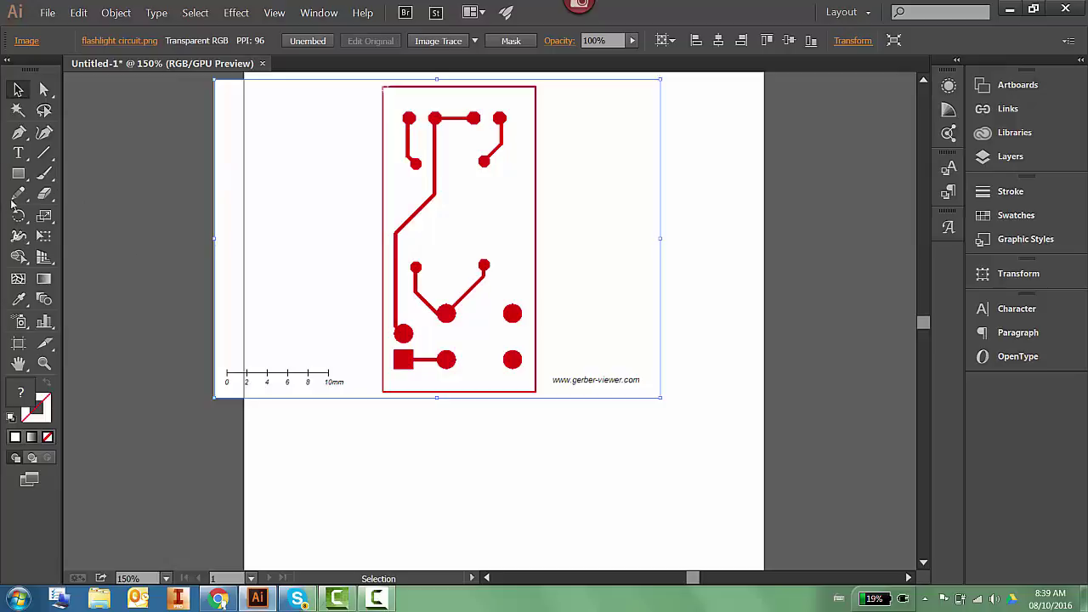
Draw a 5.51 mm circle with the Ellipse tool over the top-left pad and fill it black.
click(18, 174)
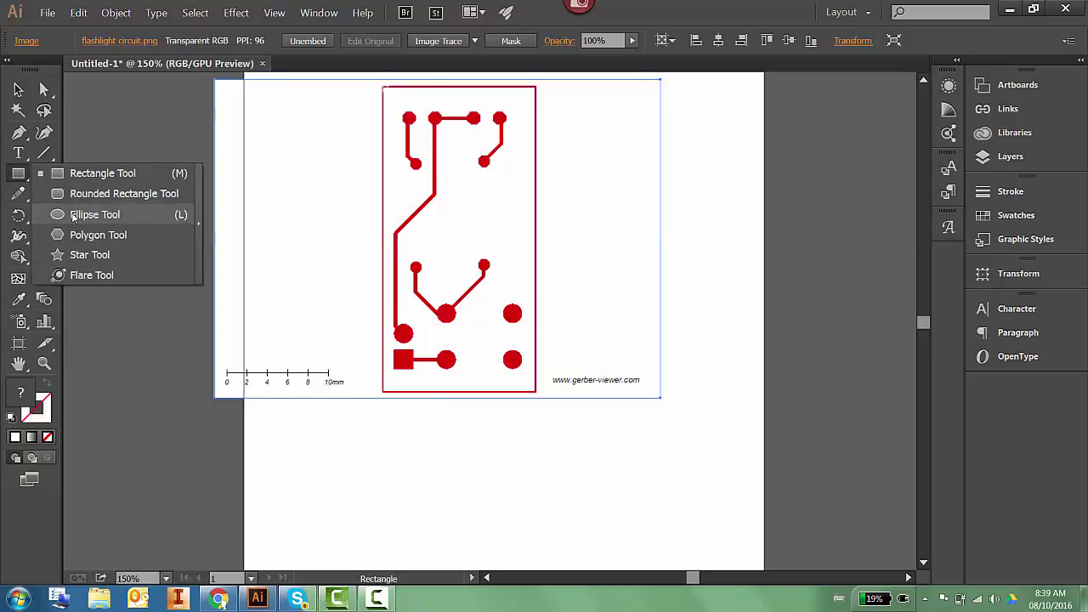
click(74, 216)
scroll(418, 100, up, 6)
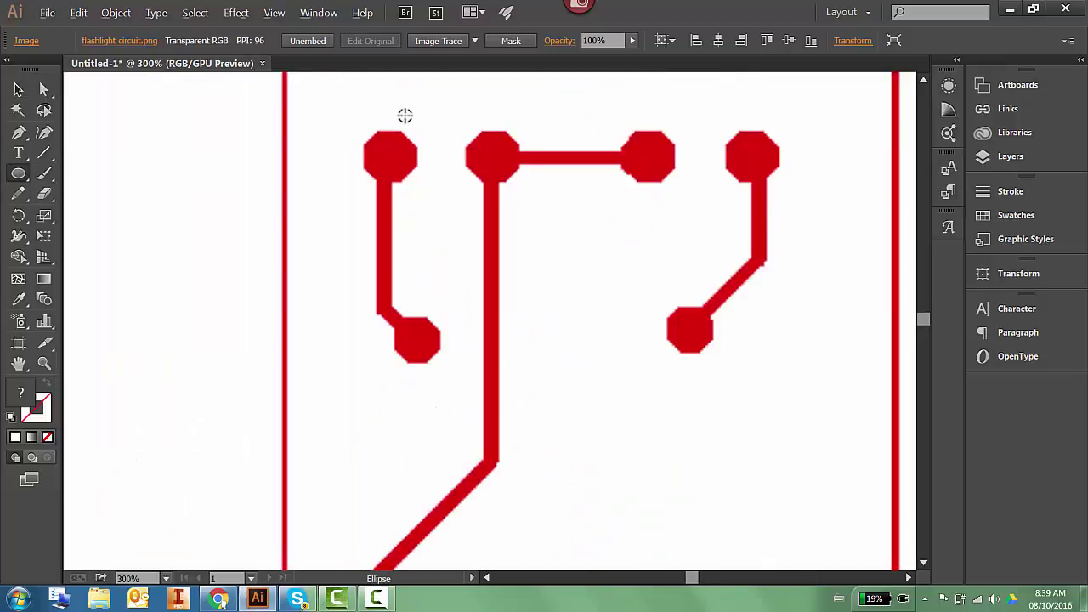
scroll(403, 125, up, 1)
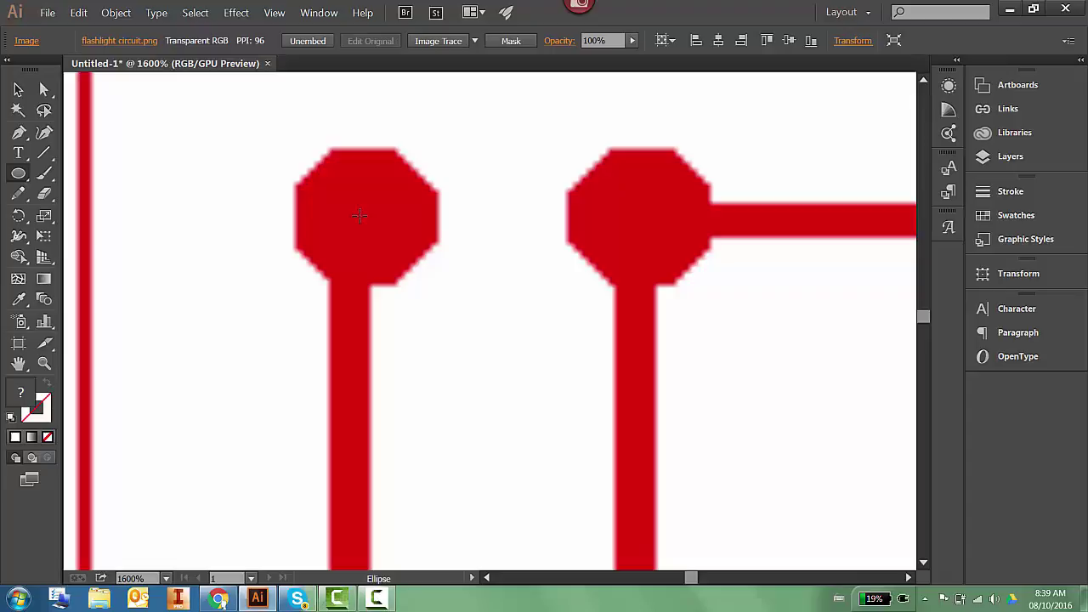
drag(368, 224, 411, 287)
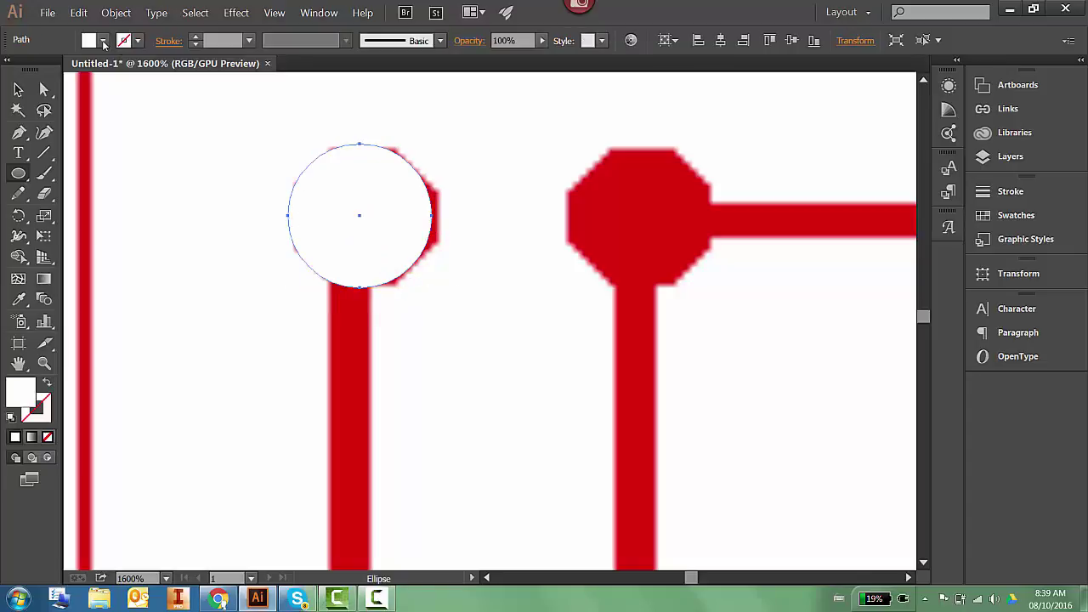
click(102, 41)
click(47, 70)
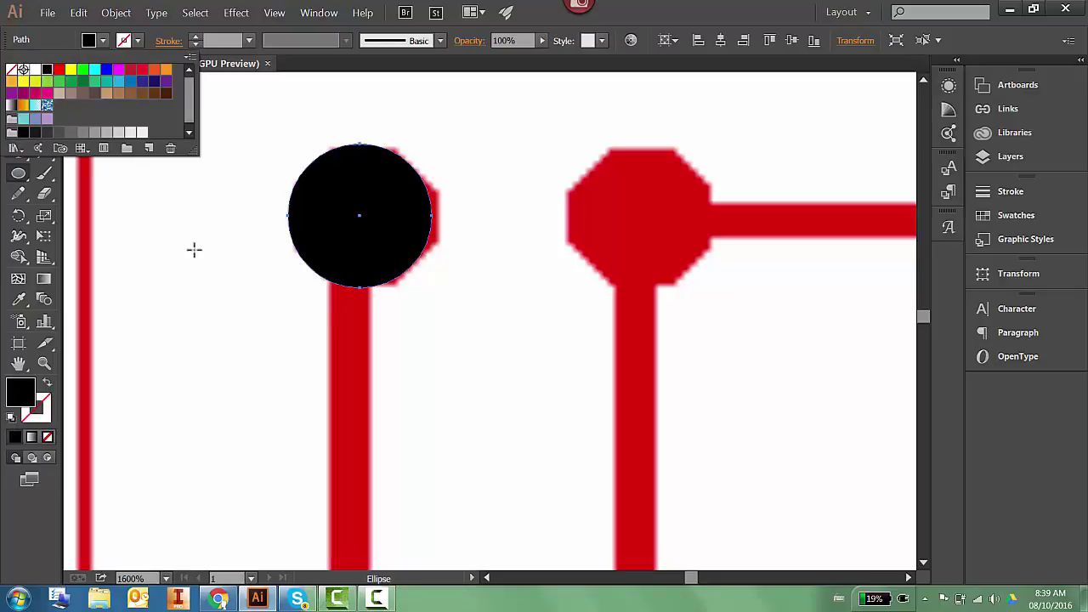
alt+scroll(228, 235, down, 3)
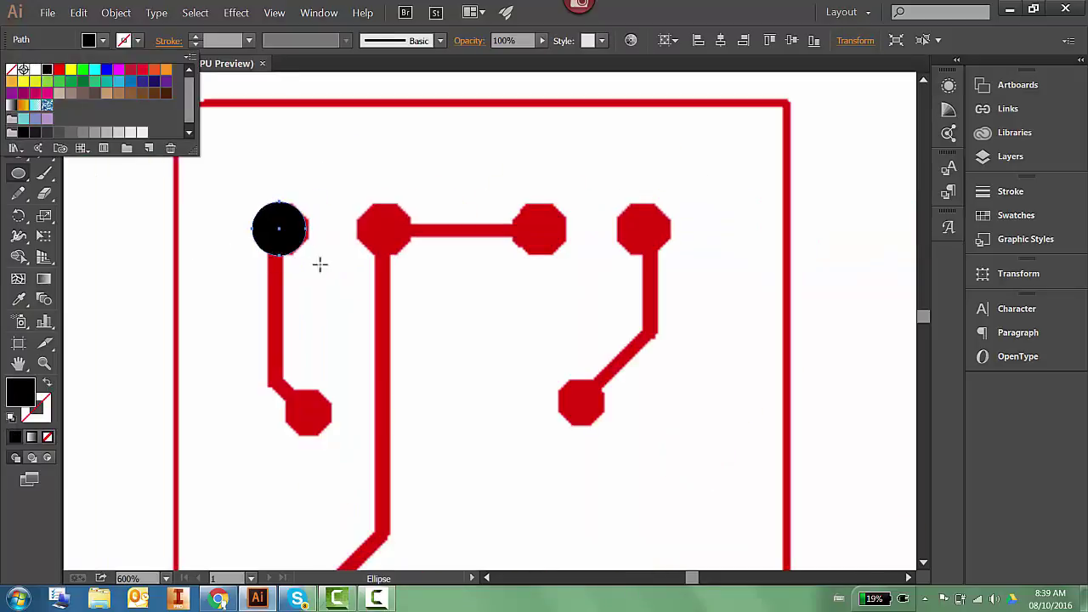
Copy the black circle across the remaining top pads with Alt-drag and Ctrl+D.
click(102, 199)
click(10, 88)
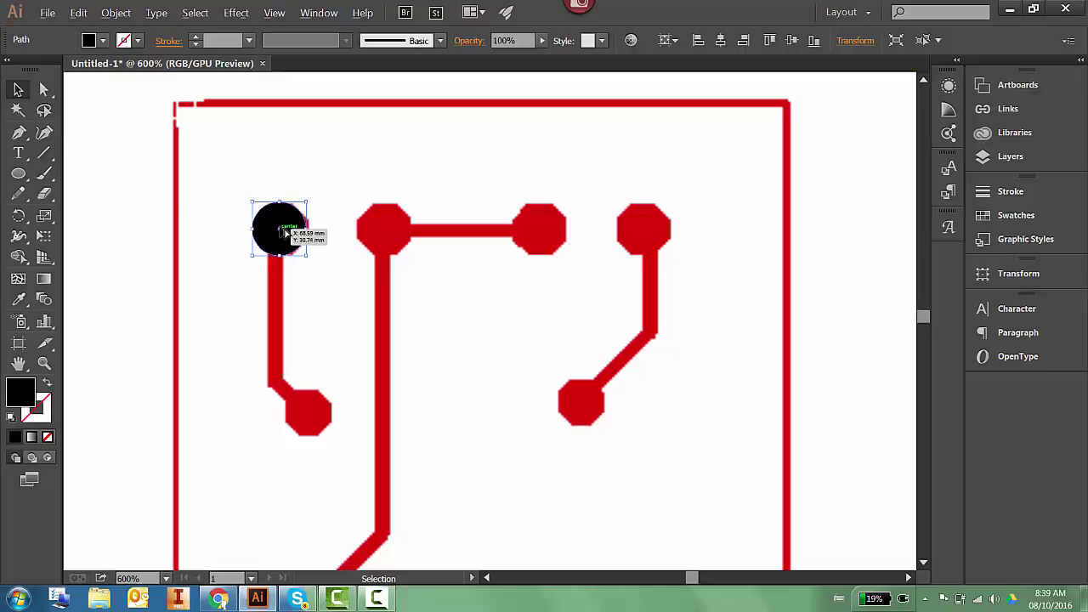
drag(283, 236, 385, 232)
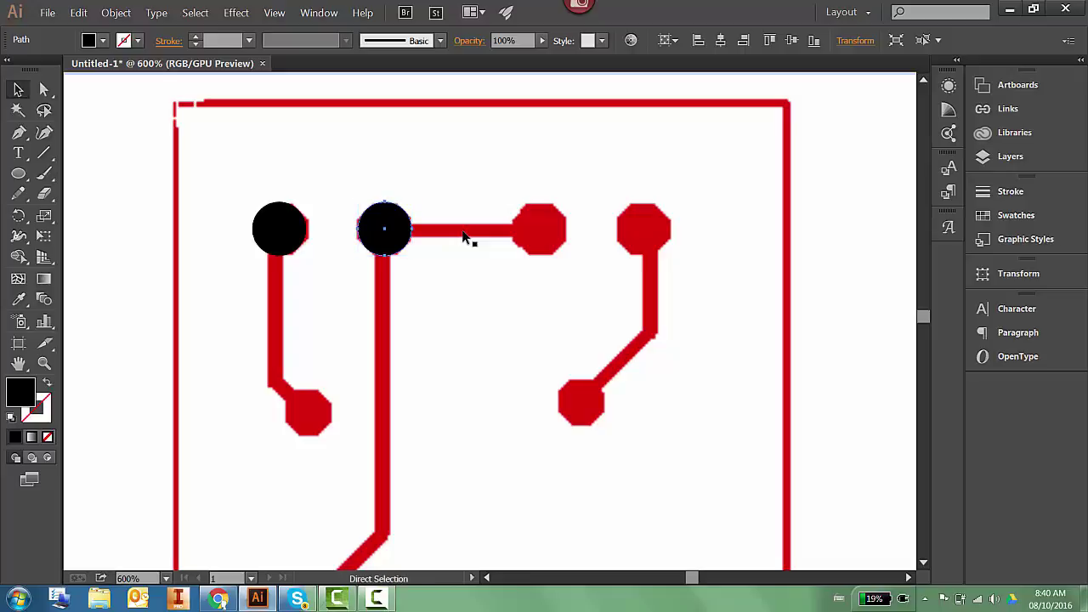
key(ctrl+d)
key(ctrl+d)
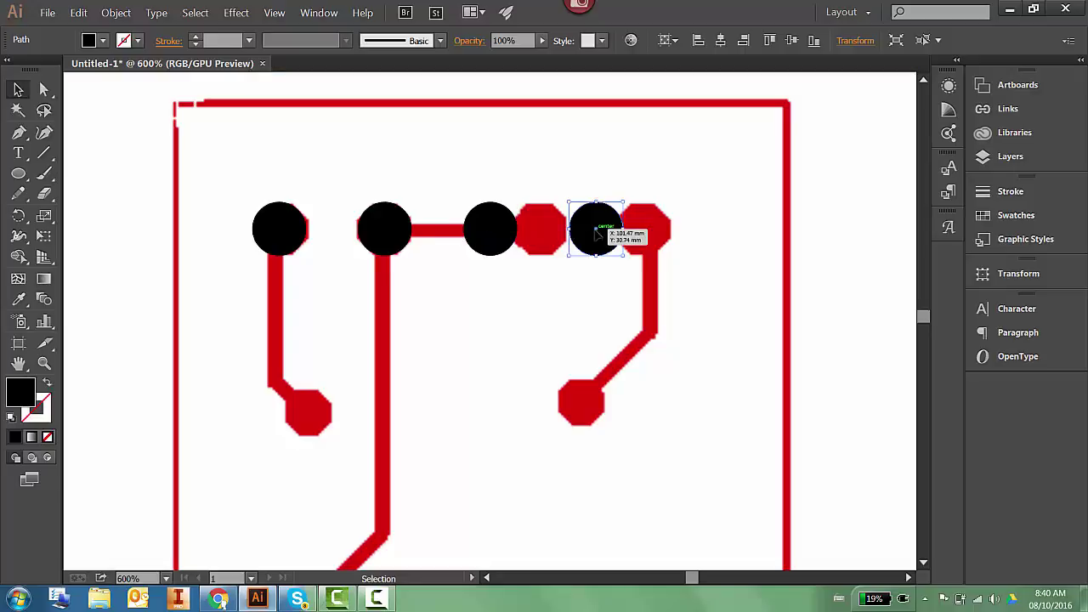
drag(597, 235, 645, 234)
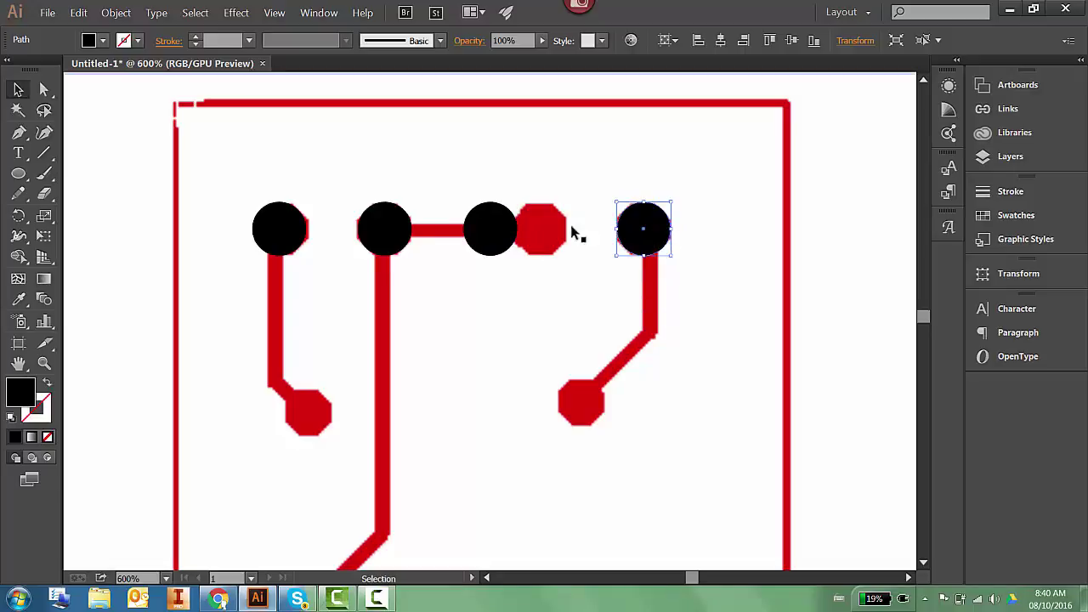
Move the third black circle down onto its red pad.
click(492, 235)
shift+click(491, 235)
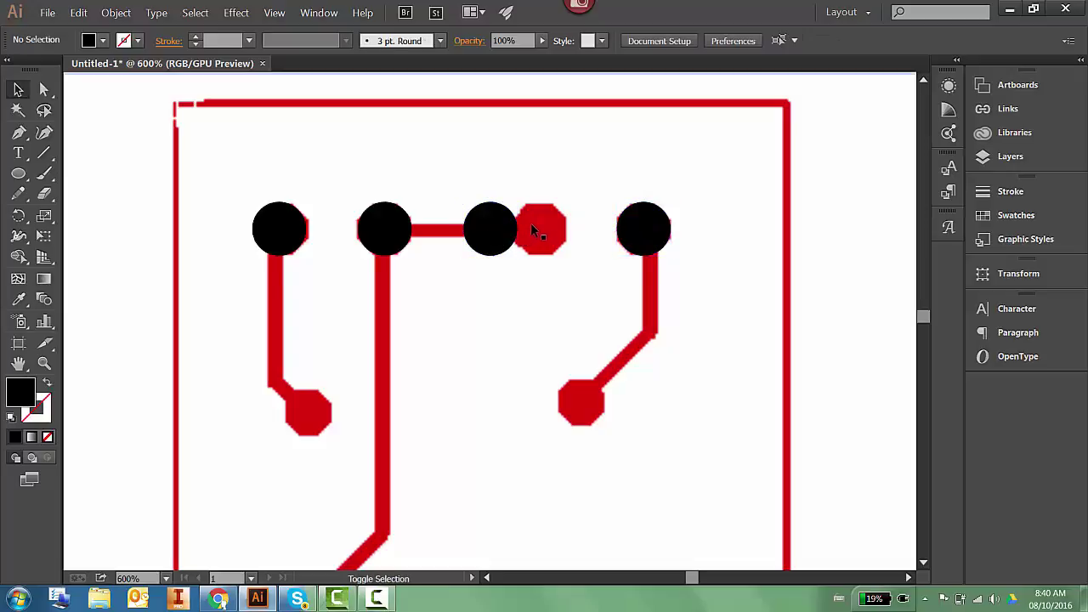
drag(491, 235, 579, 404)
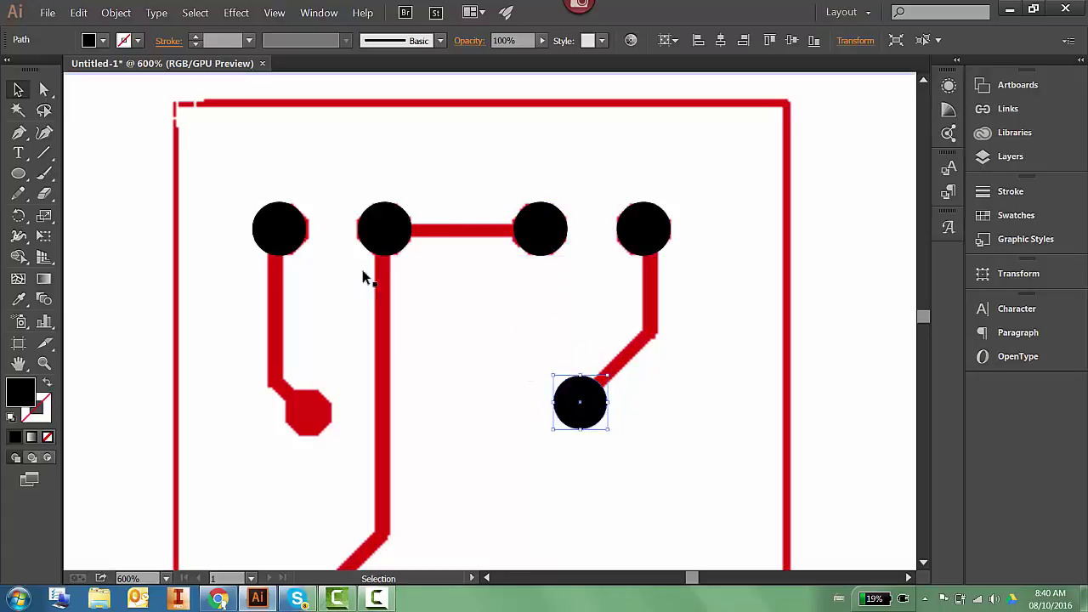
Copy black circles down onto the lower-left and middle-left red pads.
click(385, 232)
drag(385, 231, 311, 415)
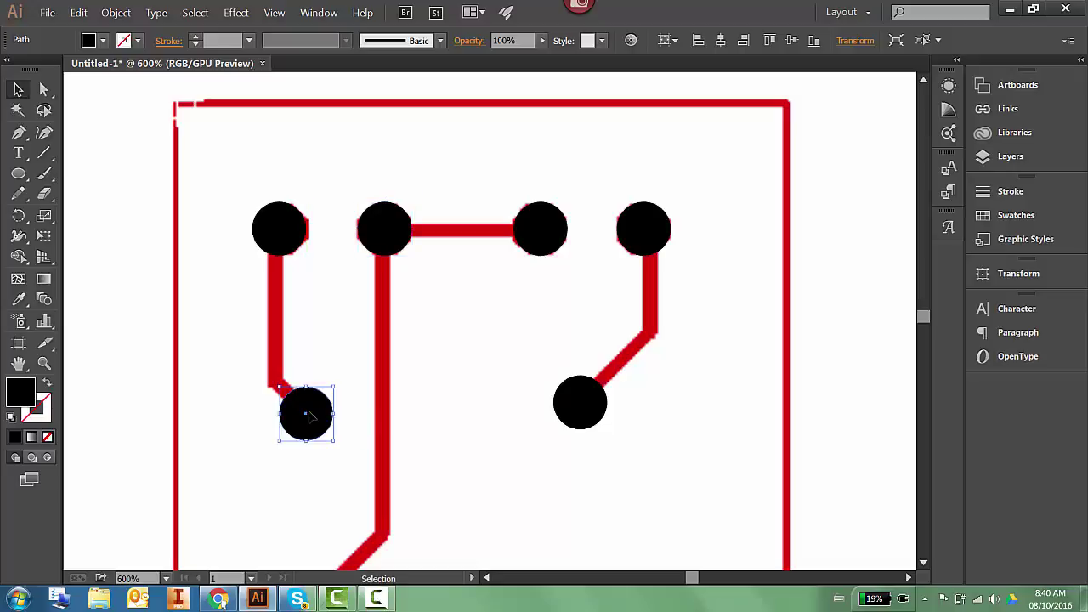
scroll(345, 388, down, 6)
scroll(359, 486, up, 5)
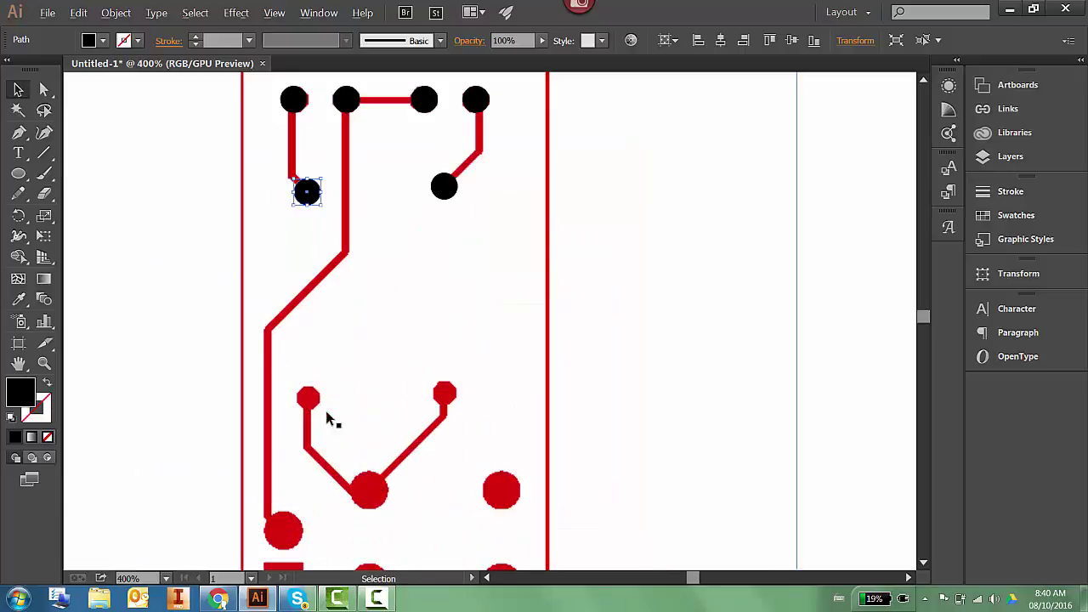
drag(307, 192, 307, 306)
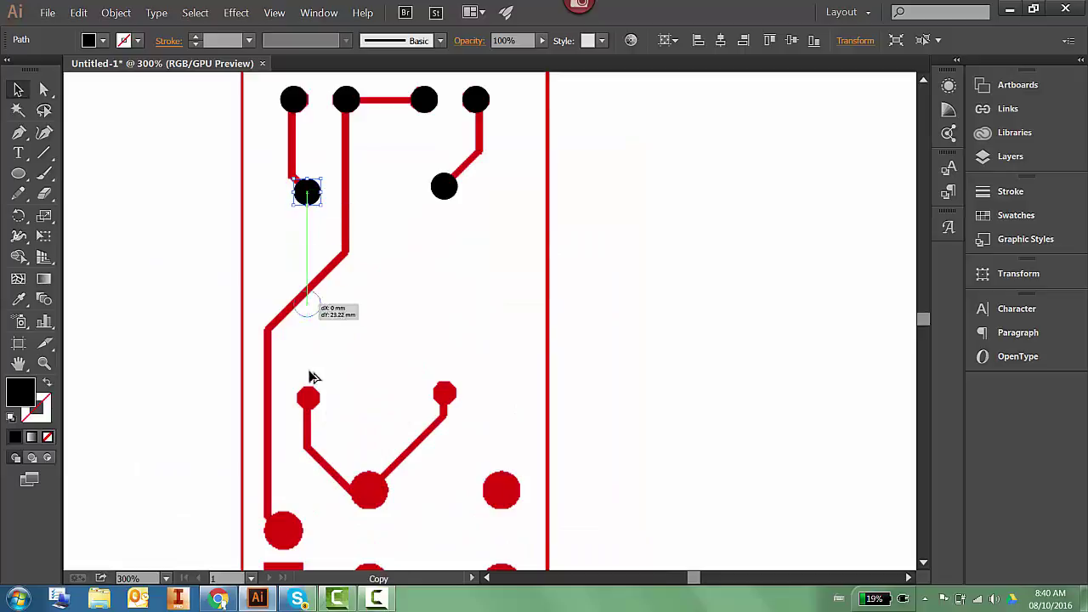
drag(312, 377, 444, 392)
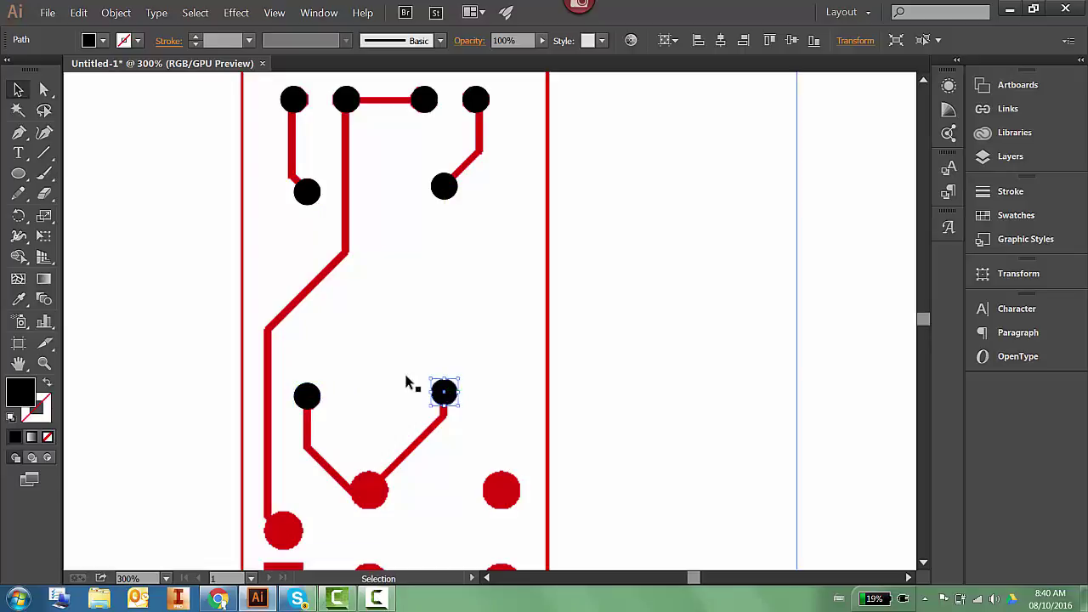
Copy a black circle onto the larger centre pad, enlarging and nudging it to fit.
scroll(376, 430, down, 1)
scroll(377, 430, down, 3)
scroll(319, 519, up, 1)
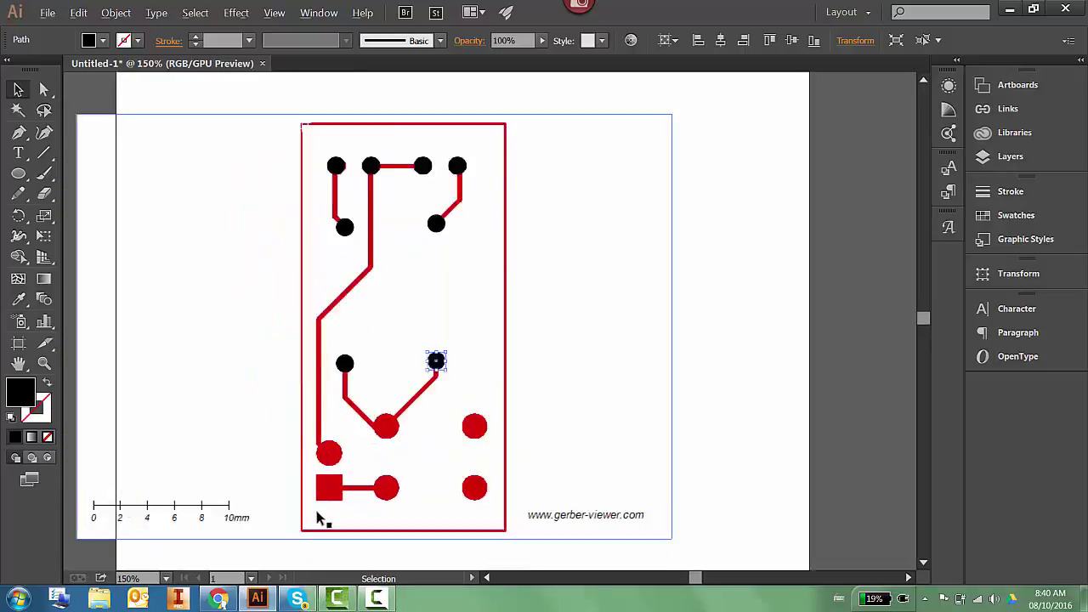
scroll(318, 519, up, 4)
scroll(420, 369, up, 2)
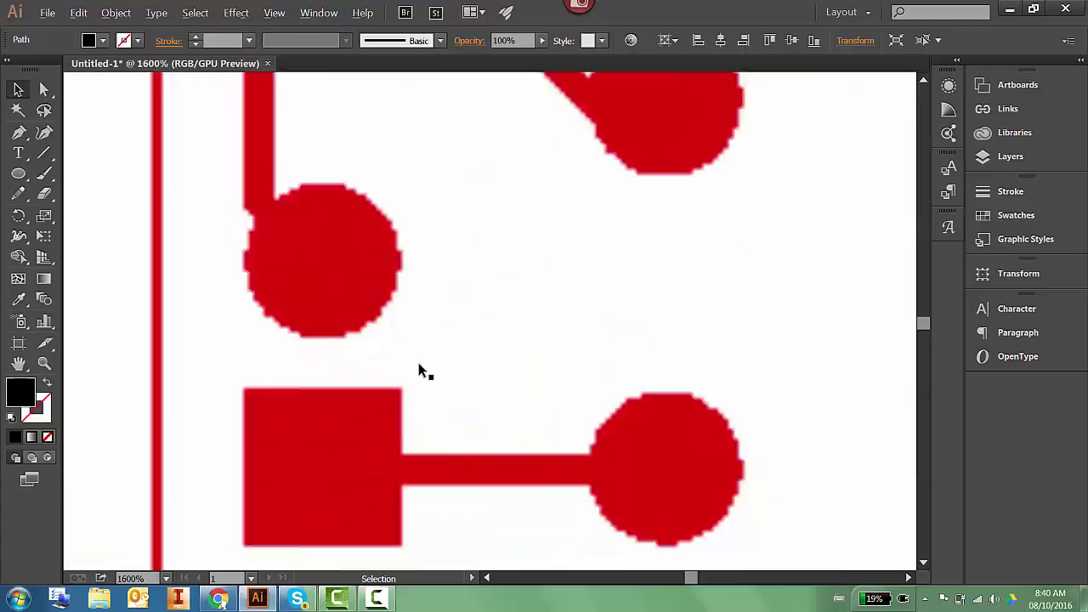
scroll(420, 369, down, 2)
scroll(530, 343, down, 3)
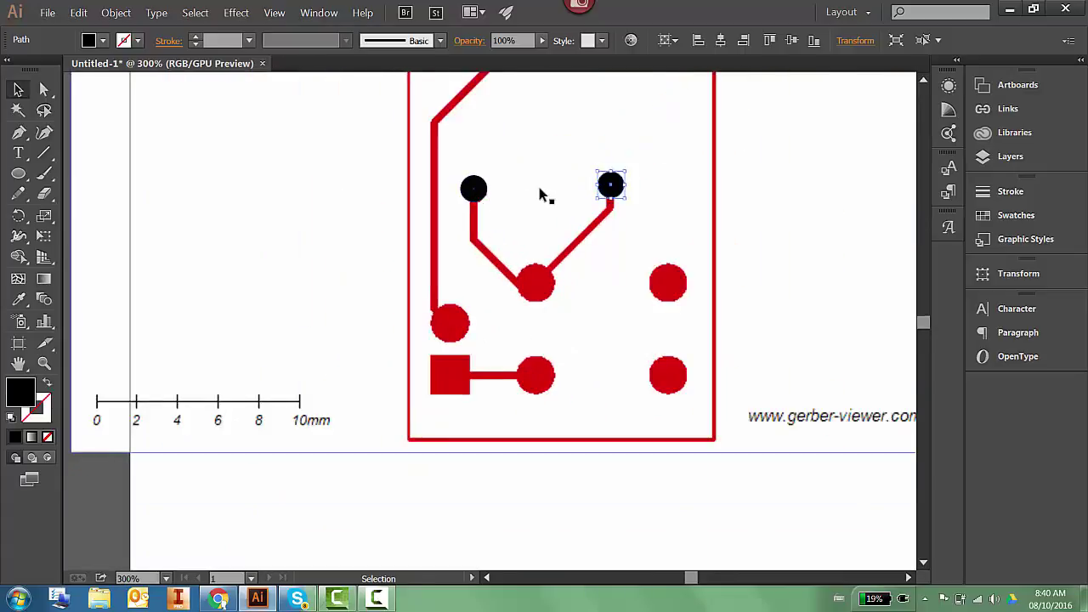
drag(611, 184, 538, 287)
key(alt)
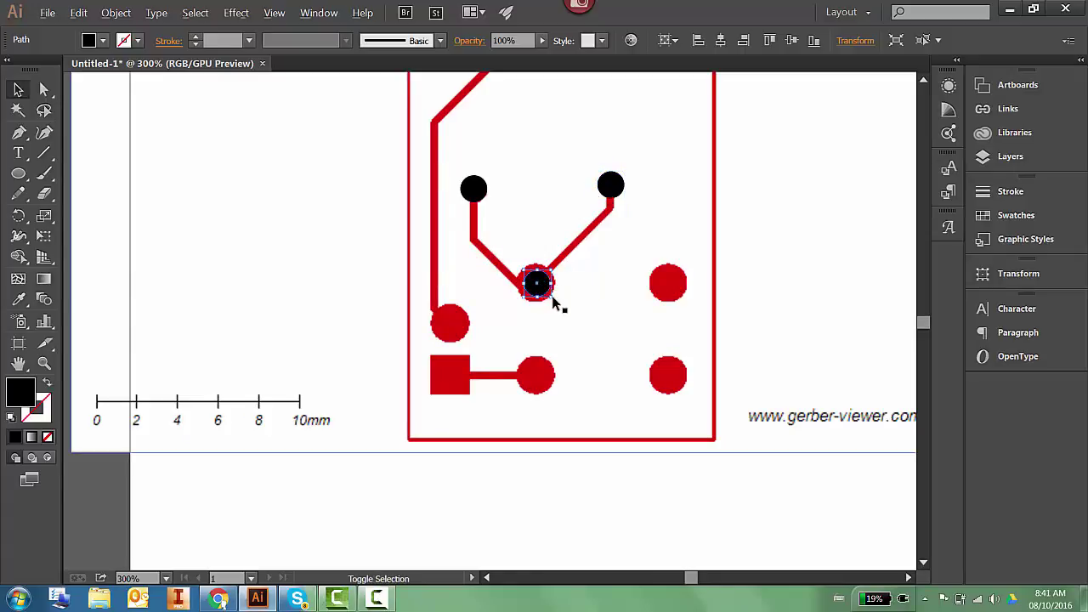
drag(555, 302, 559, 309)
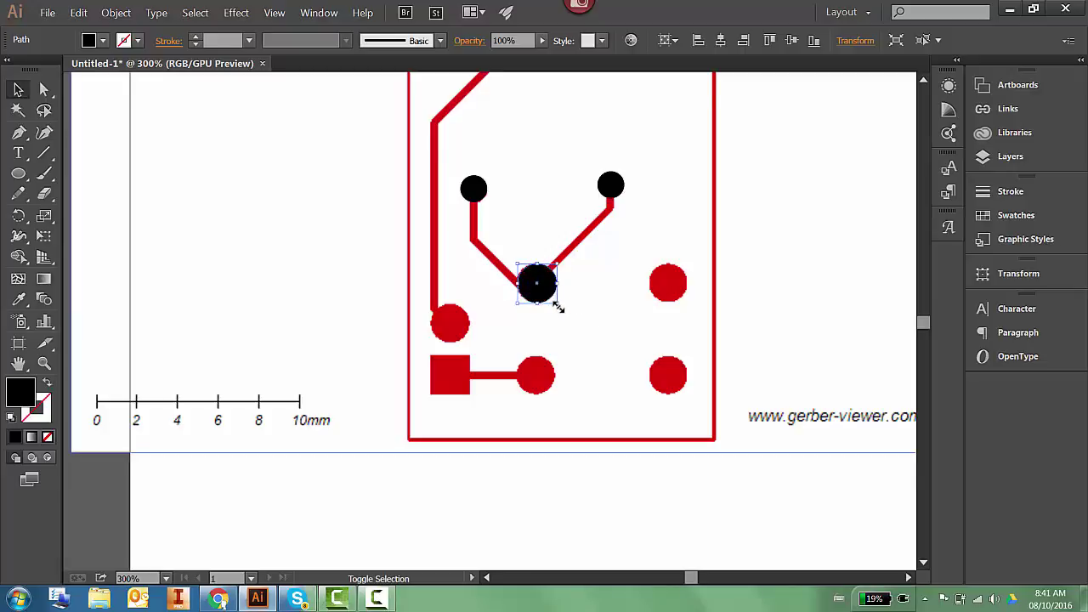
key(Left)
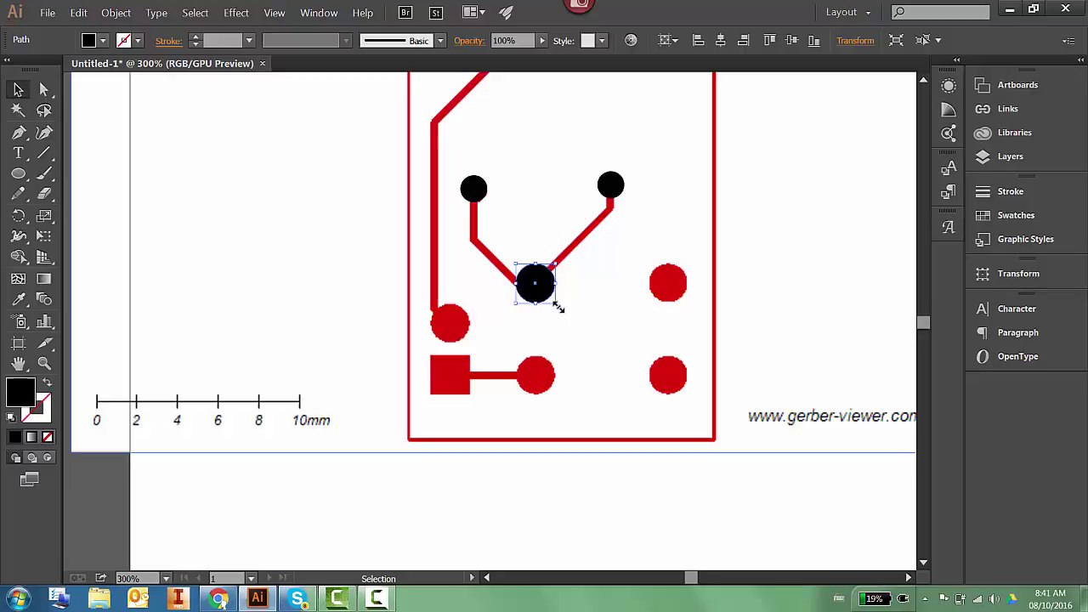
Alt-drag a copy of the black circle onto the round lower-left red pad.
scroll(536, 285, up, 3)
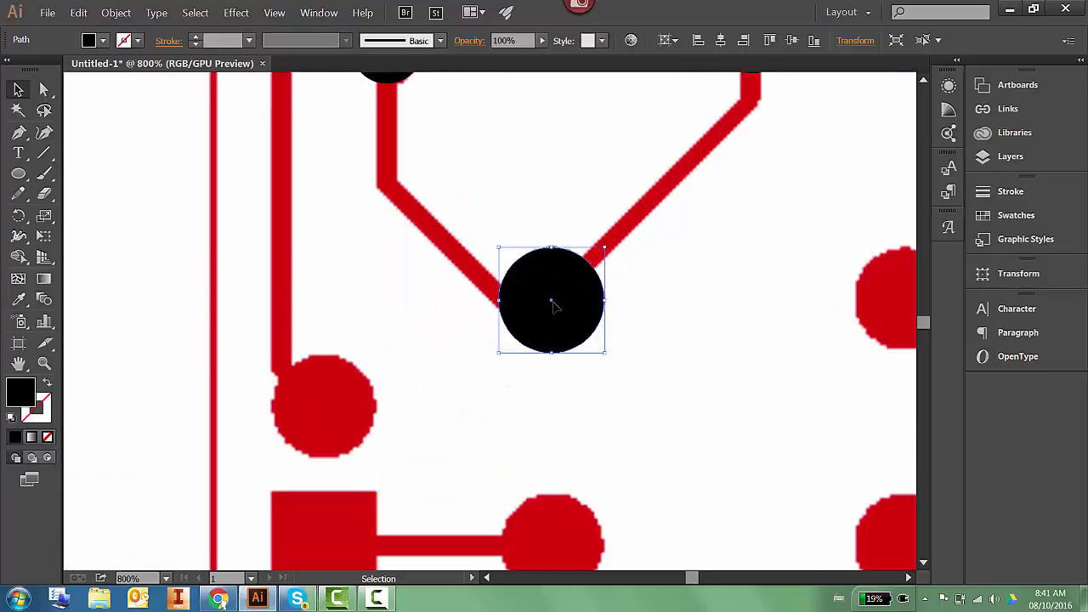
drag(554, 307, 553, 305)
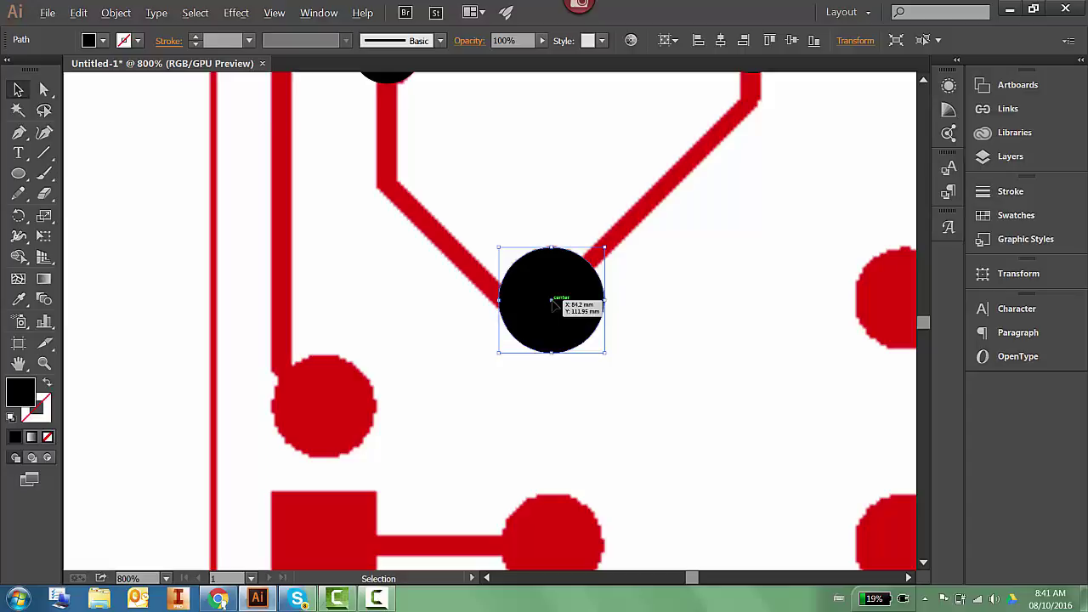
key(alt)
drag(554, 307, 326, 410)
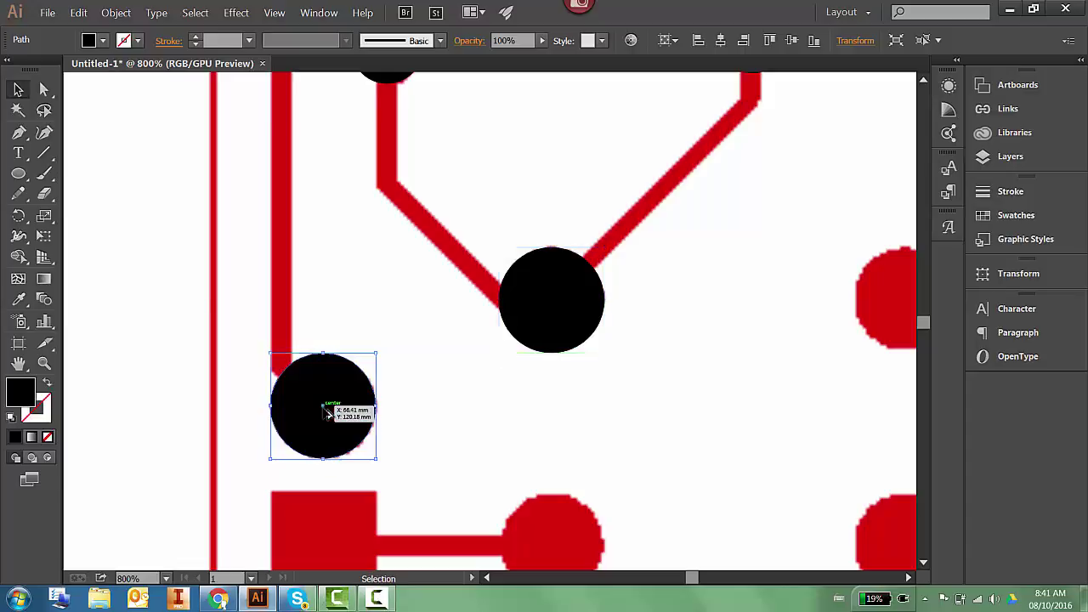
drag(18, 173, 64, 174)
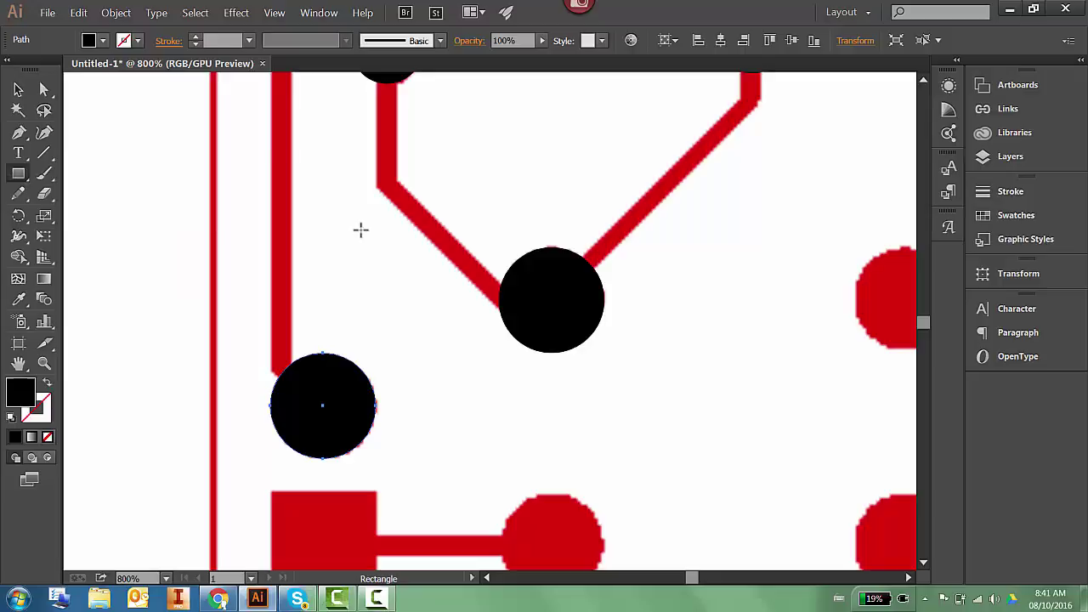
Cover the square red pad with an about 8 mm black square, nudged left and widened to fit.
scroll(318, 360, down, 3)
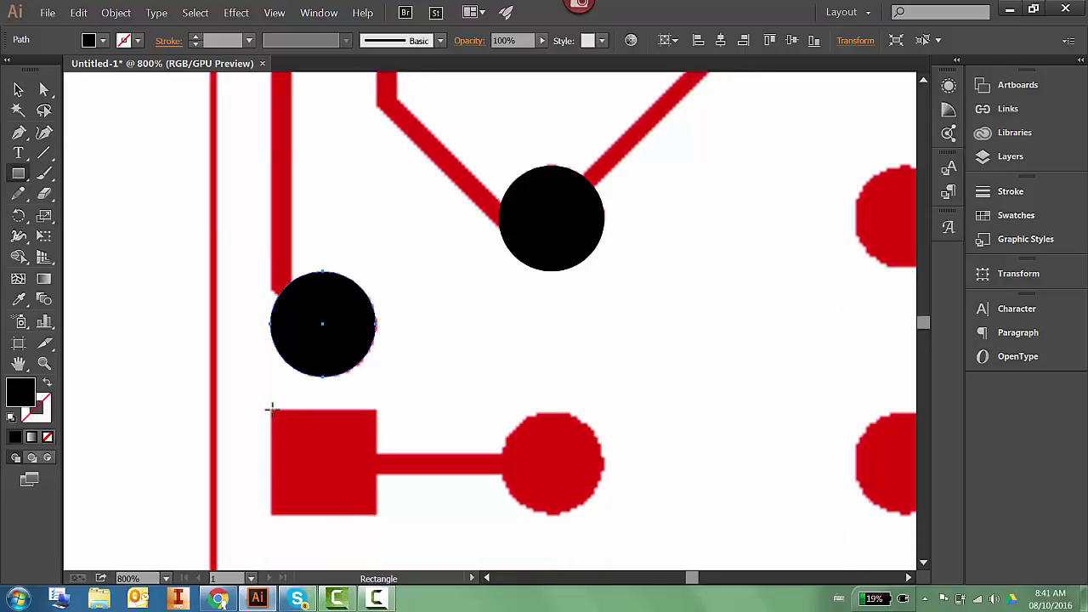
drag(271, 410, 345, 512)
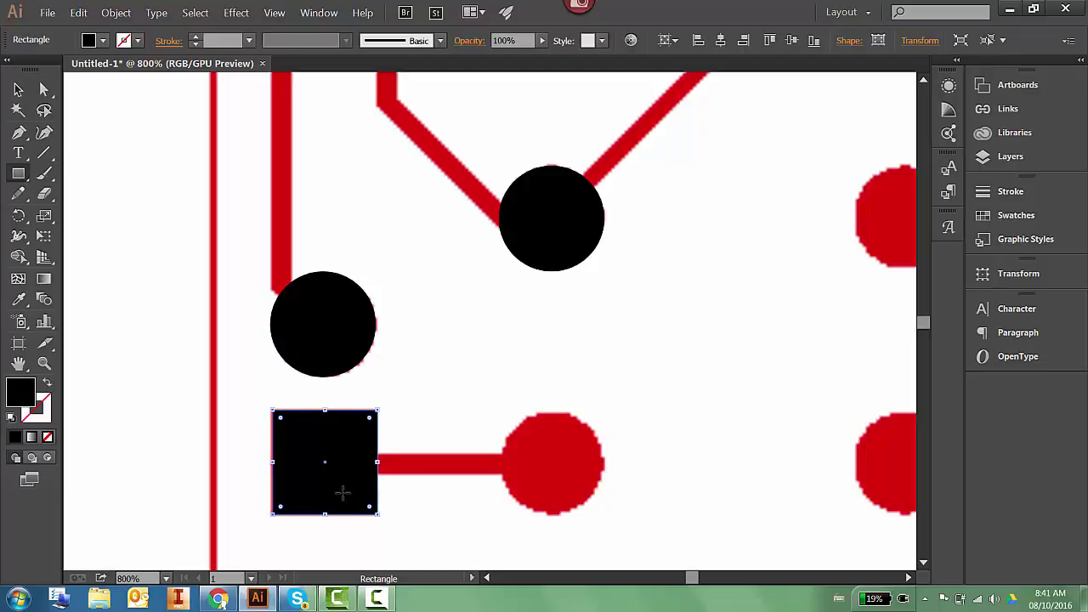
key(Left)
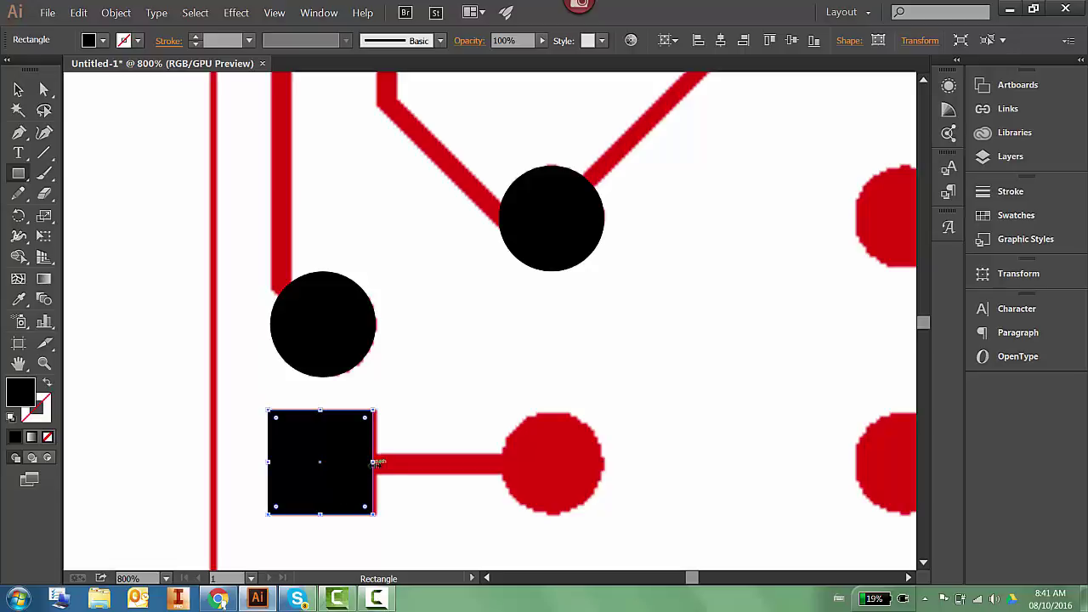
drag(373, 463, 379, 462)
scroll(380, 470, down, 6)
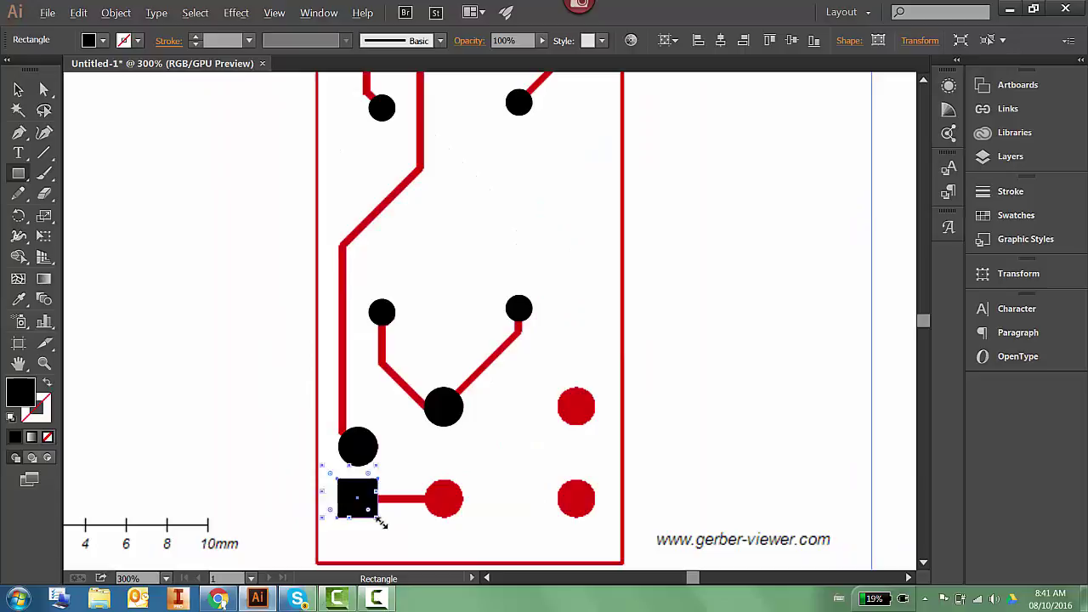
scroll(351, 449, down, 2)
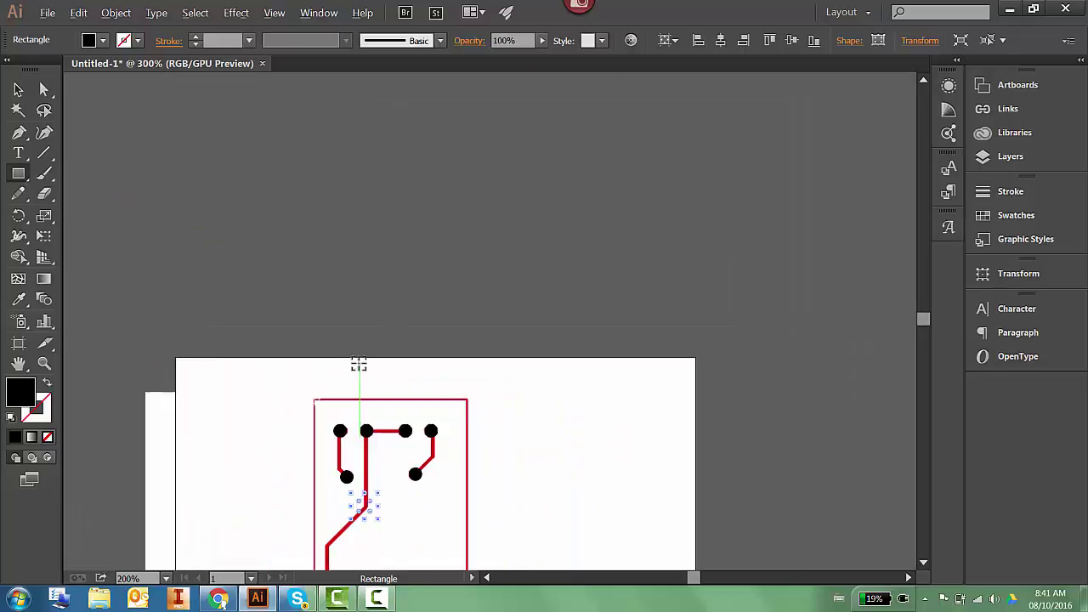
scroll(345, 479, up, 6)
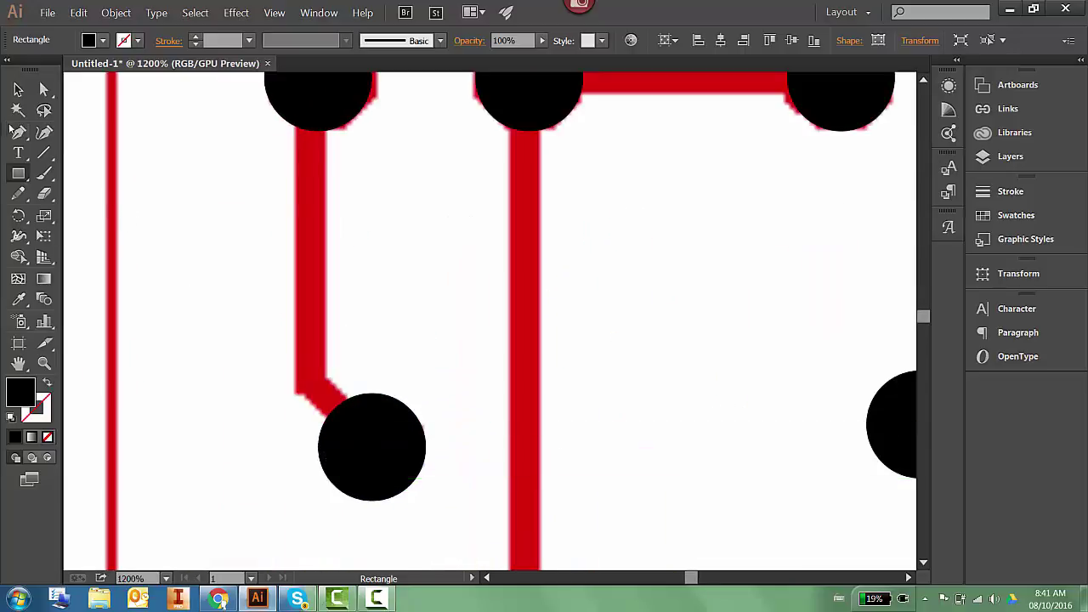
click(18, 133)
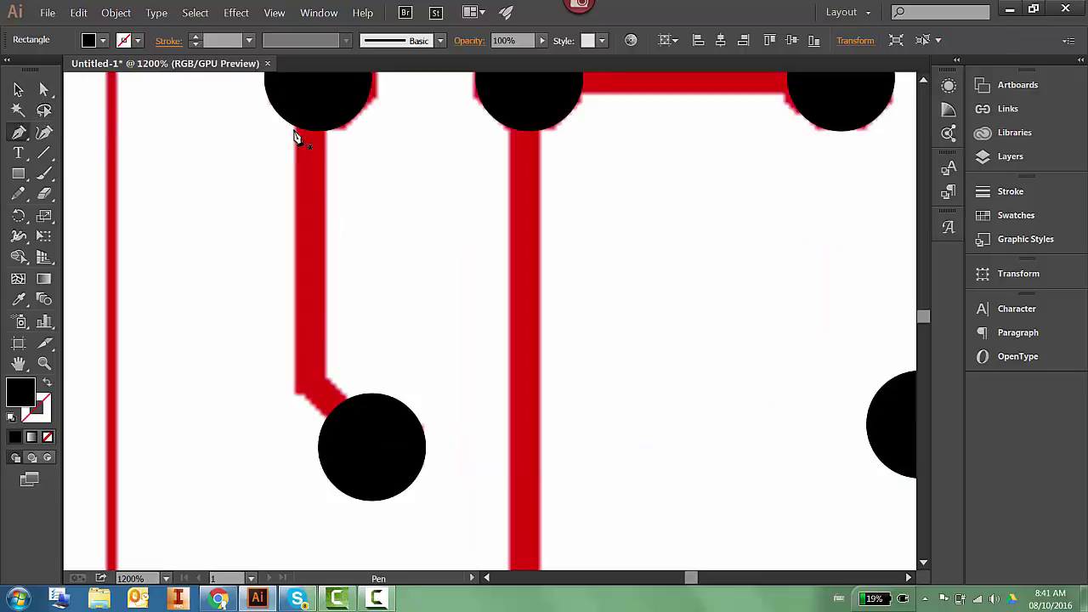
Begin a Pen path at the top-left pad's centre with no fill and a 4 pt black stroke.
click(310, 111)
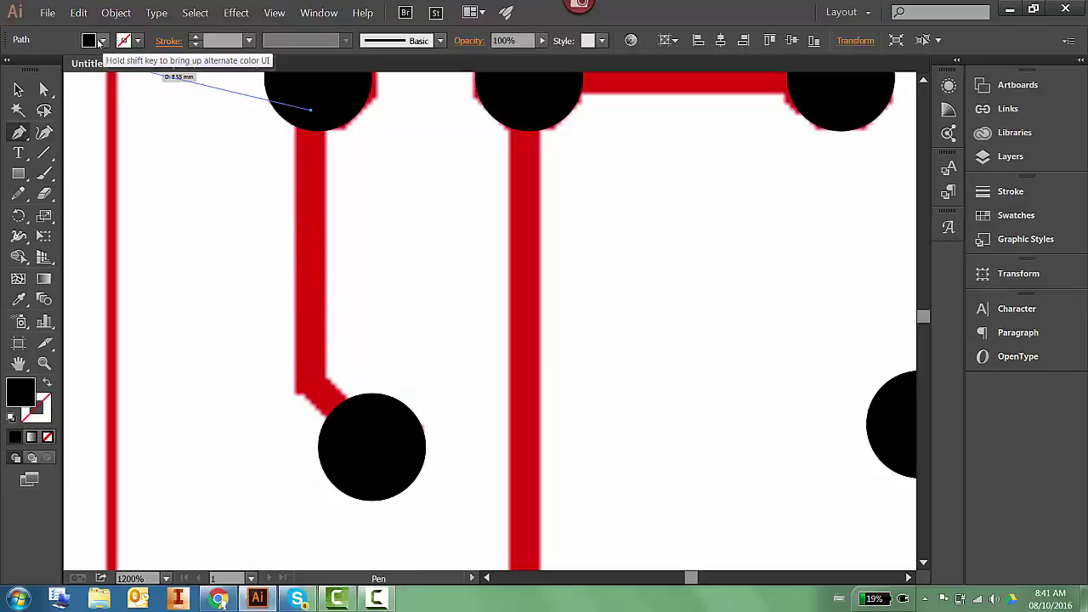
click(103, 41)
click(11, 76)
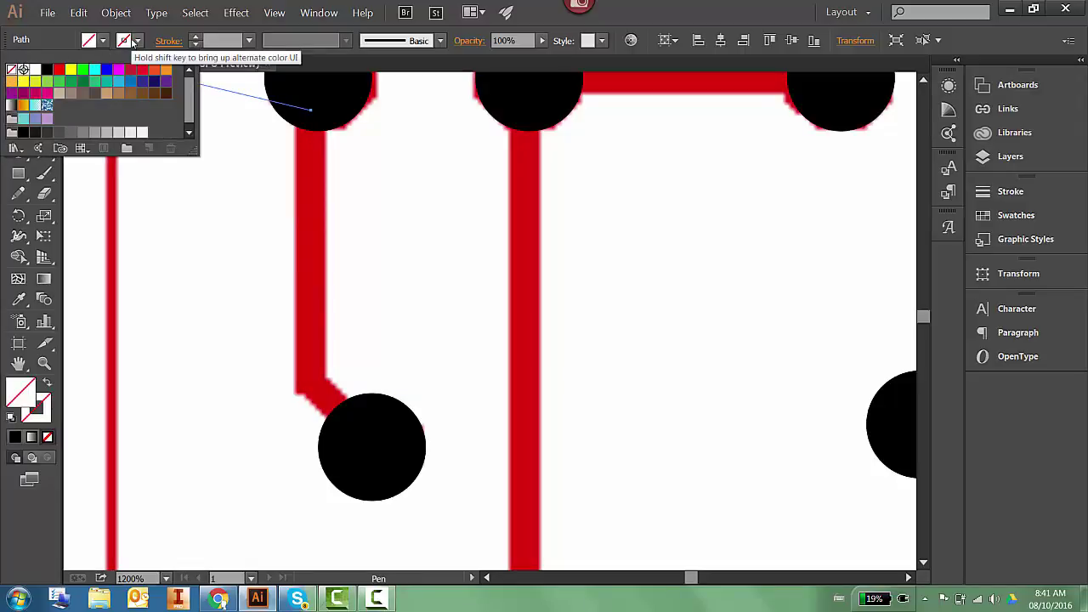
click(138, 41)
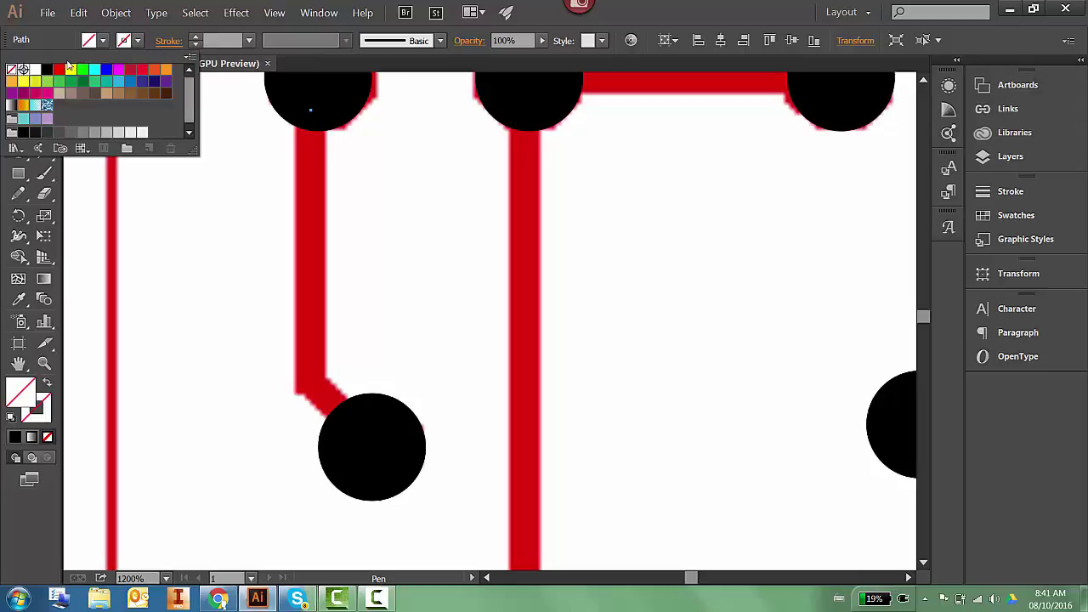
click(48, 70)
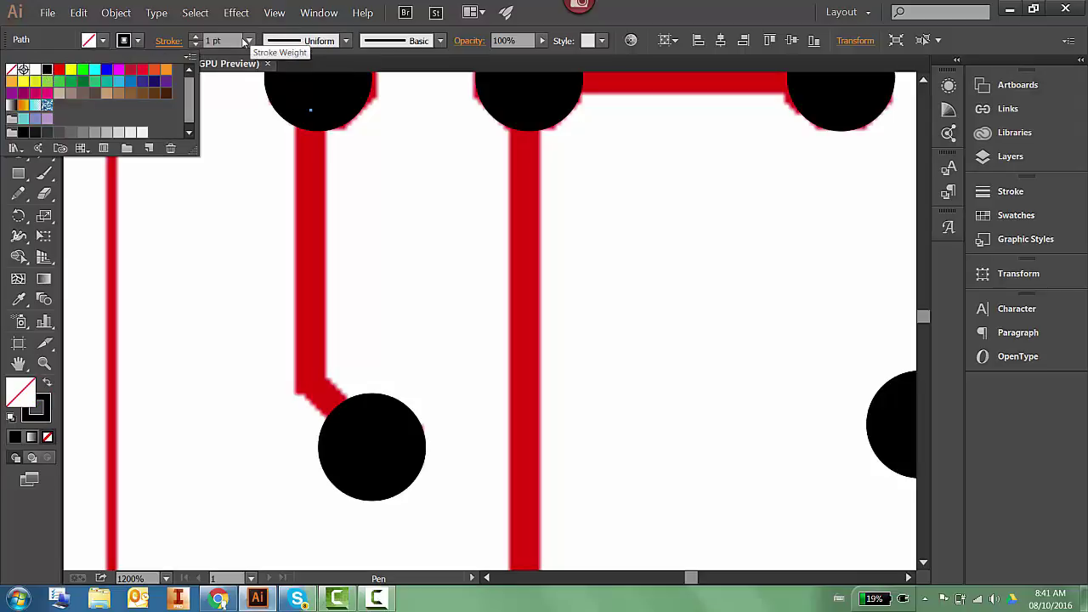
click(195, 39)
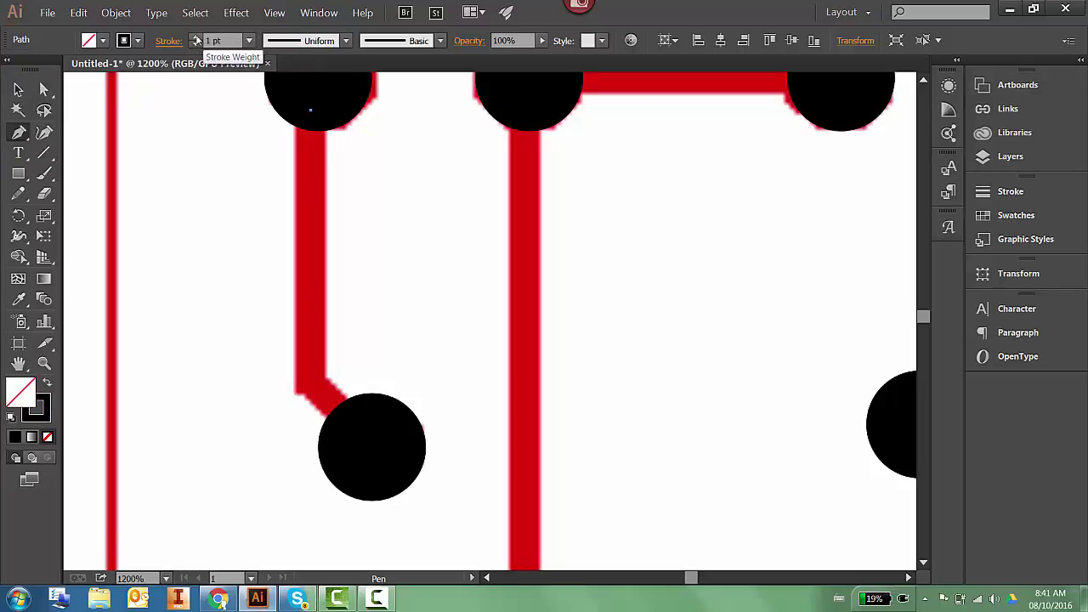
Extend the trace down the left side and diagonally onto the lower-left pad.
click(311, 381)
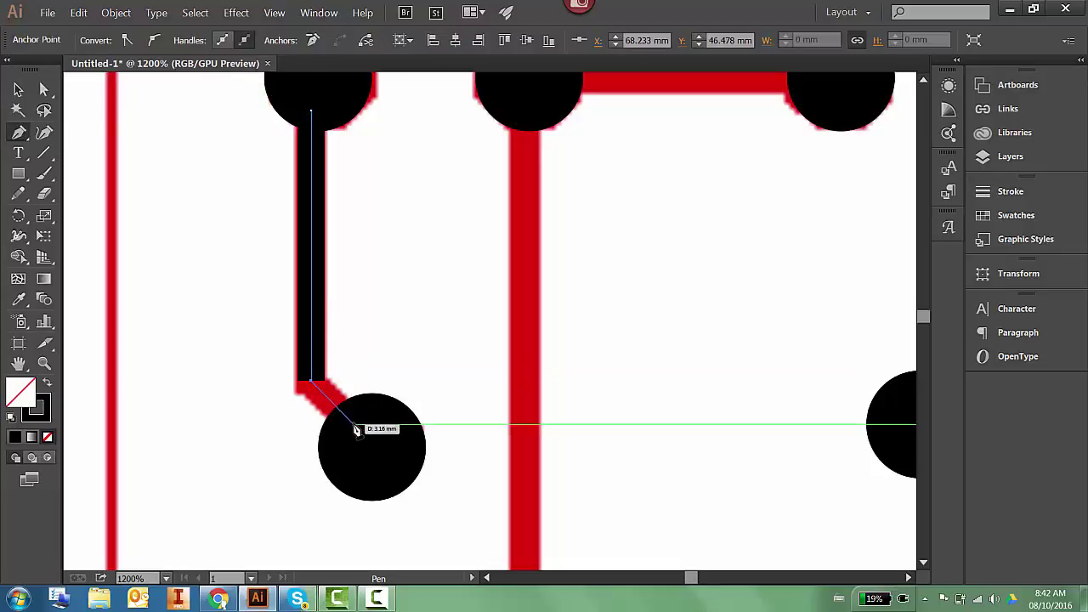
click(352, 423)
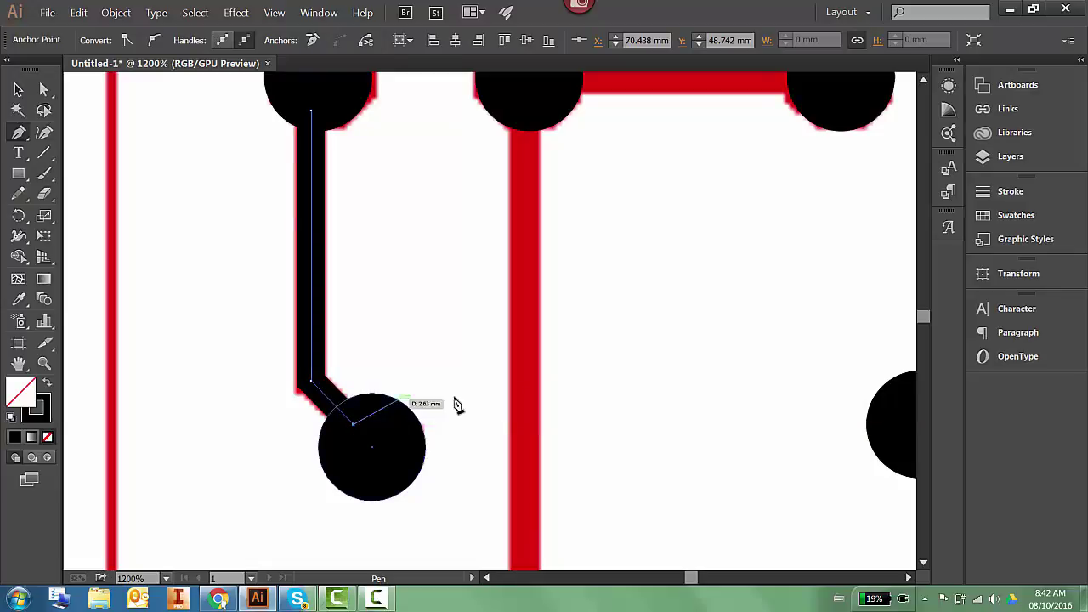
scroll(459, 405, down, 3)
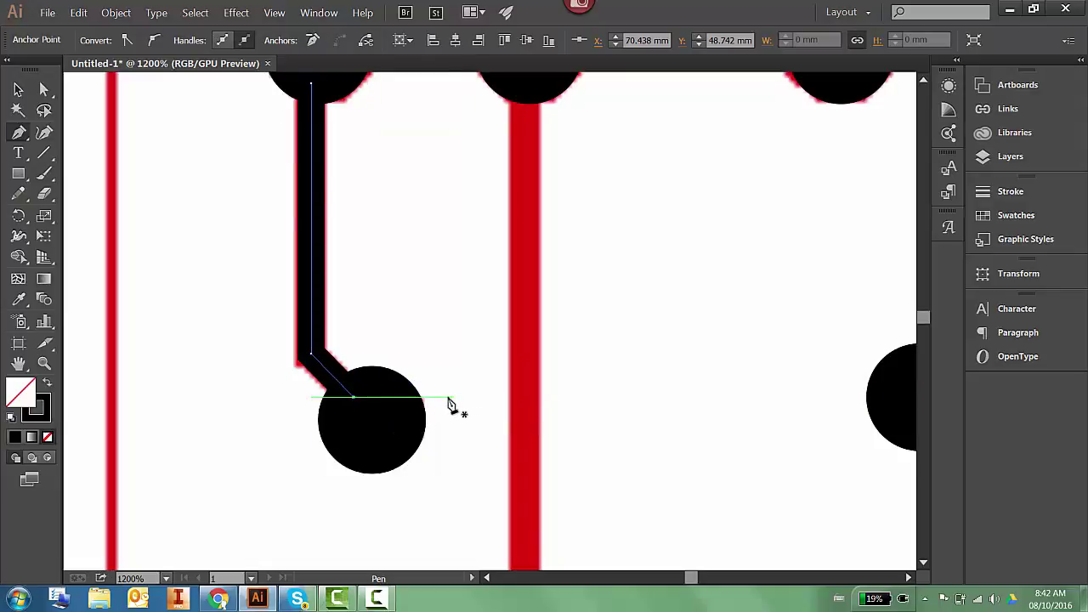
scroll(486, 230, up, 2)
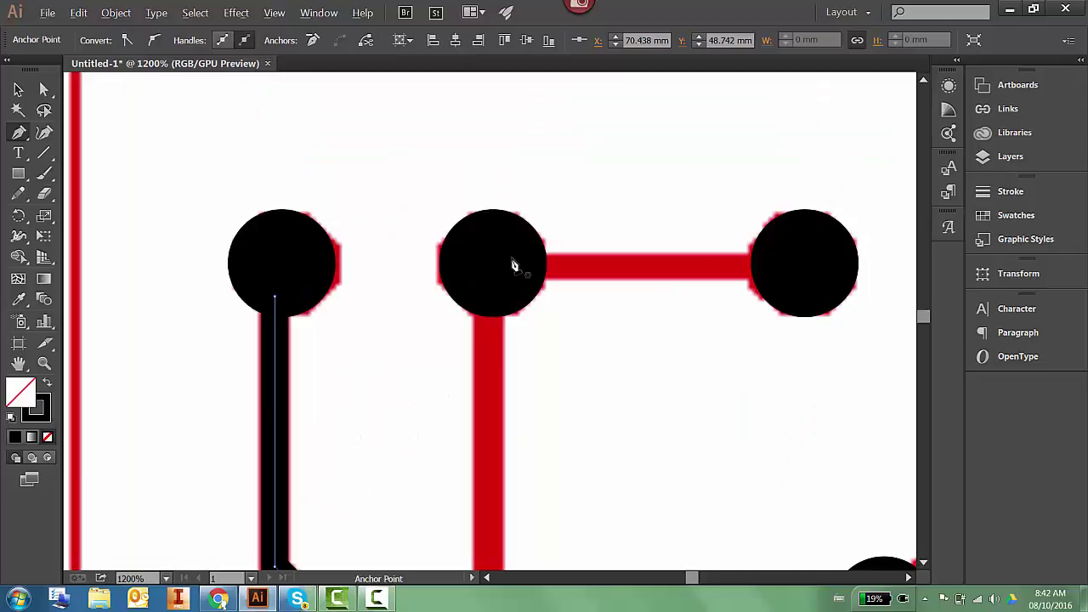
Start a second trace linking the middle and right top pads, then down to the vertical bend.
click(515, 267)
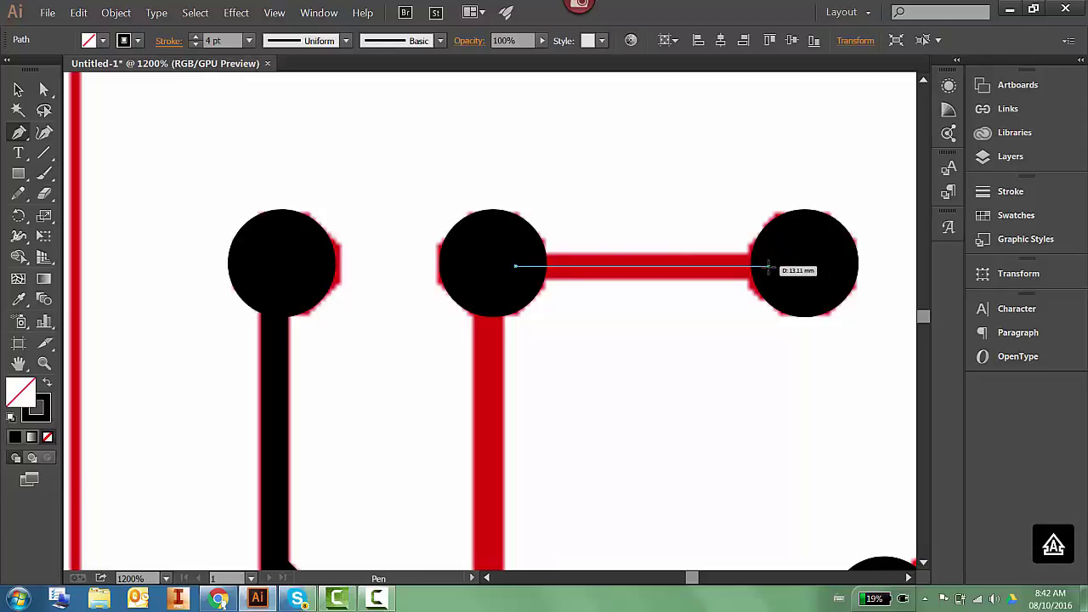
click(768, 267)
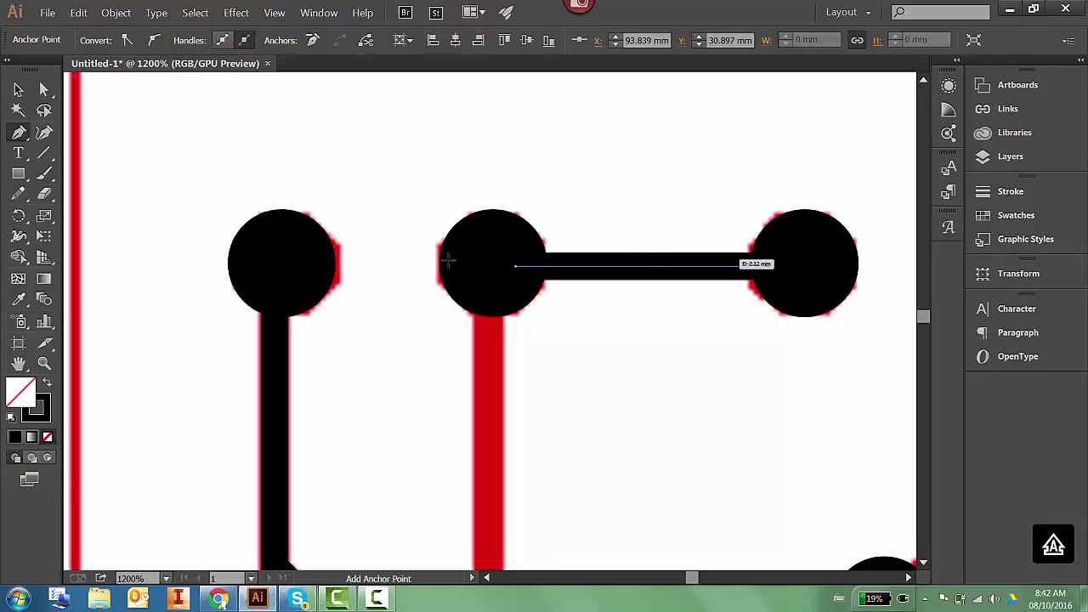
click(482, 290)
scroll(484, 289, down, 5)
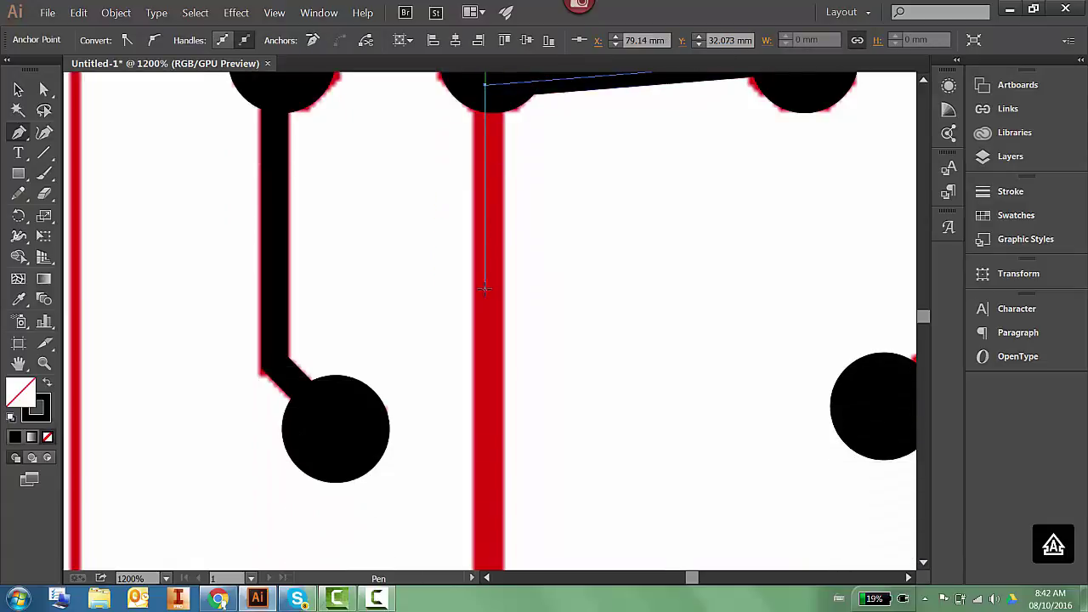
scroll(483, 290, down, 5)
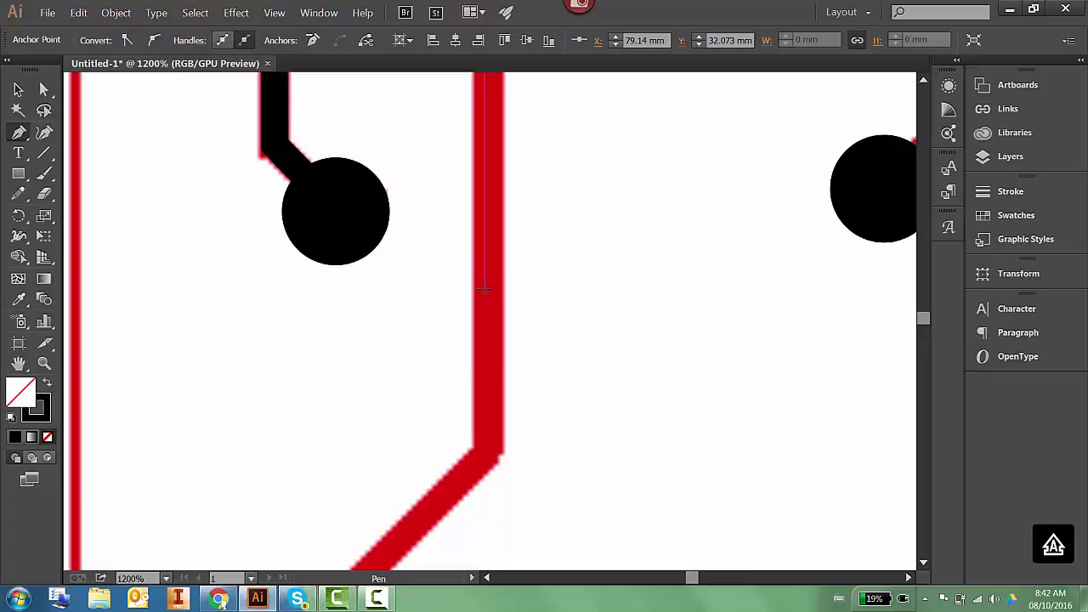
click(485, 456)
scroll(486, 451, down, 2)
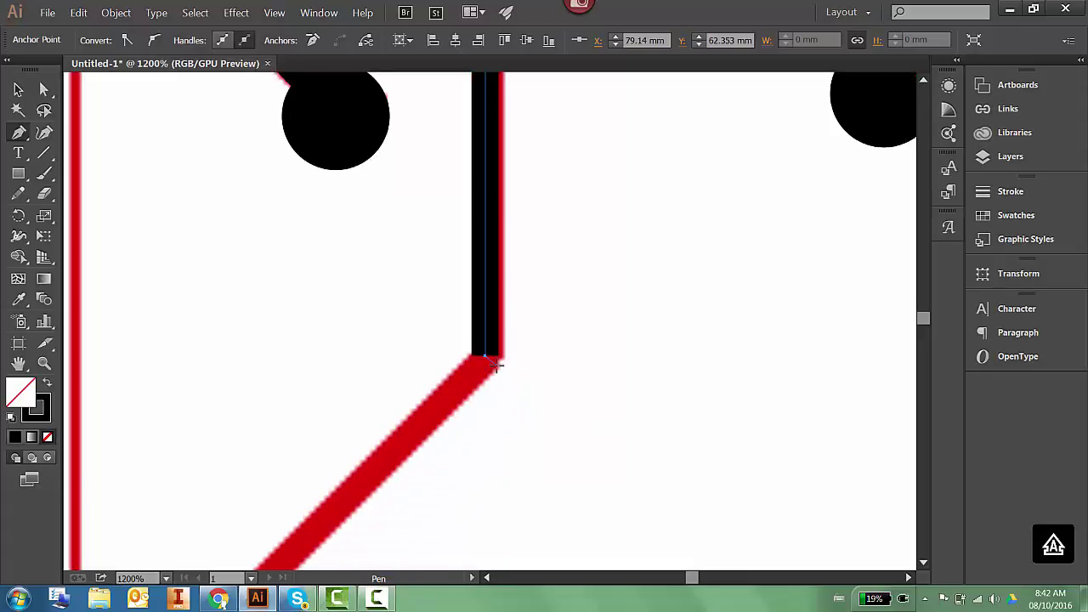
alt+scroll(497, 365, down, 6)
alt+scroll(447, 425, up, 3)
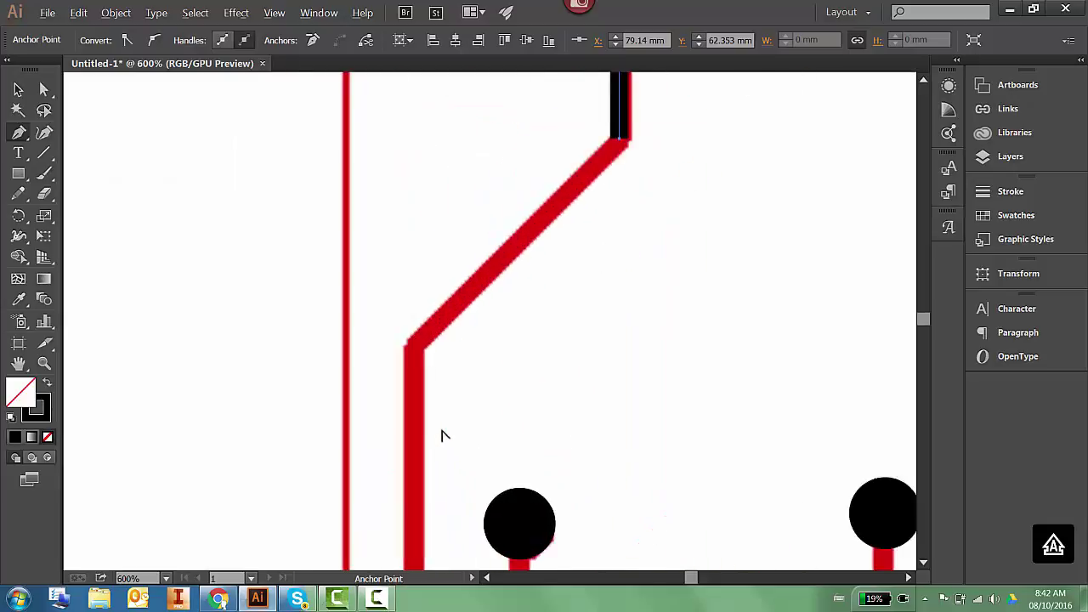
alt+scroll(441, 435, up, 2)
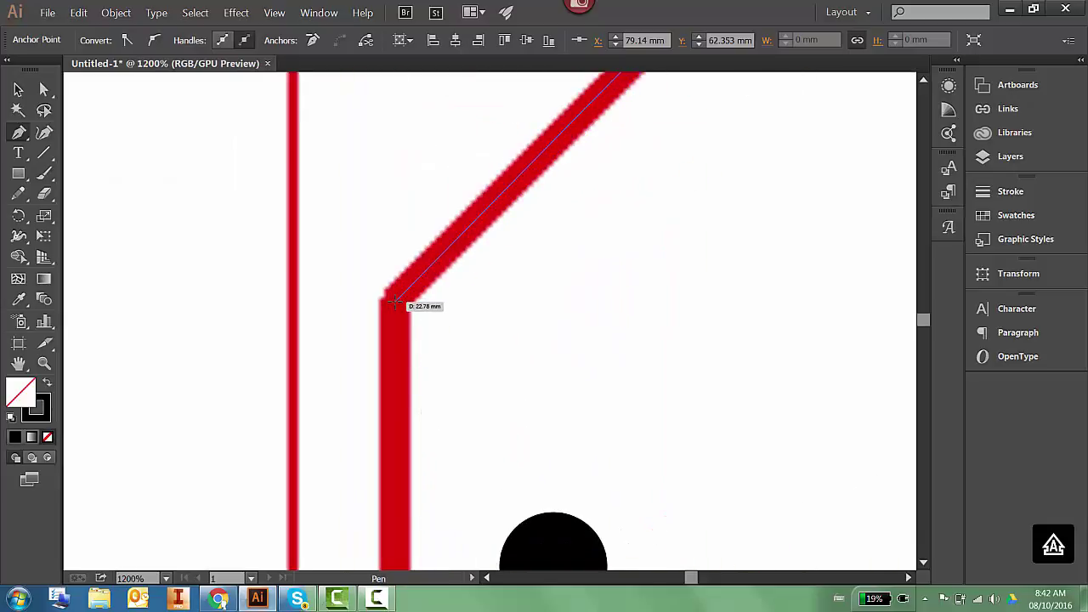
Continue the trace diagonally down and end it on the lower pad.
click(394, 302)
alt+scroll(395, 302, down, 3)
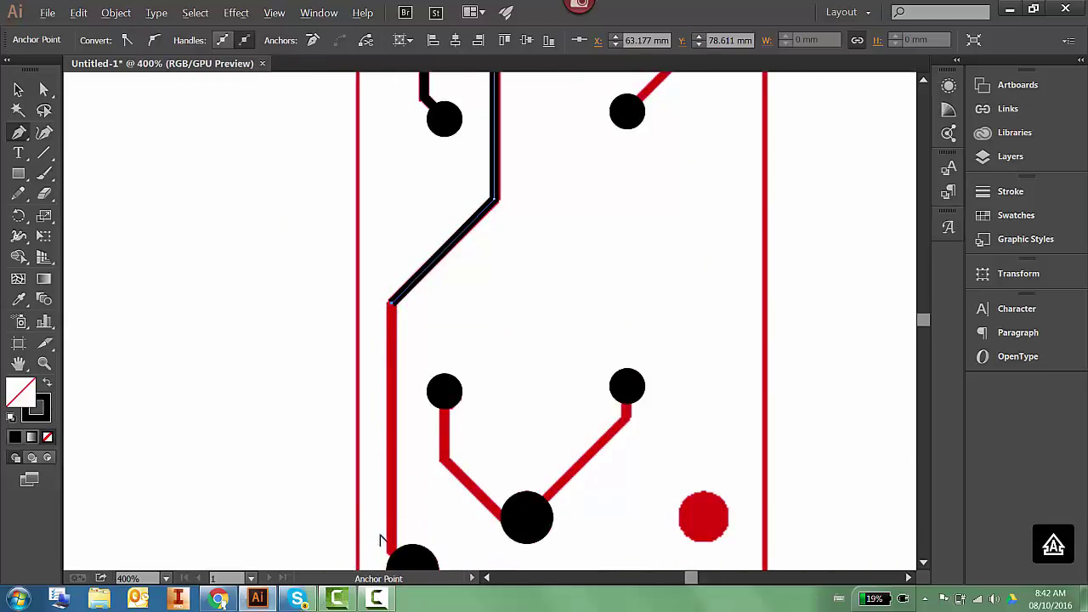
scroll(389, 544, up, 1)
scroll(394, 557, up, 1)
alt+scroll(397, 540, down, 2)
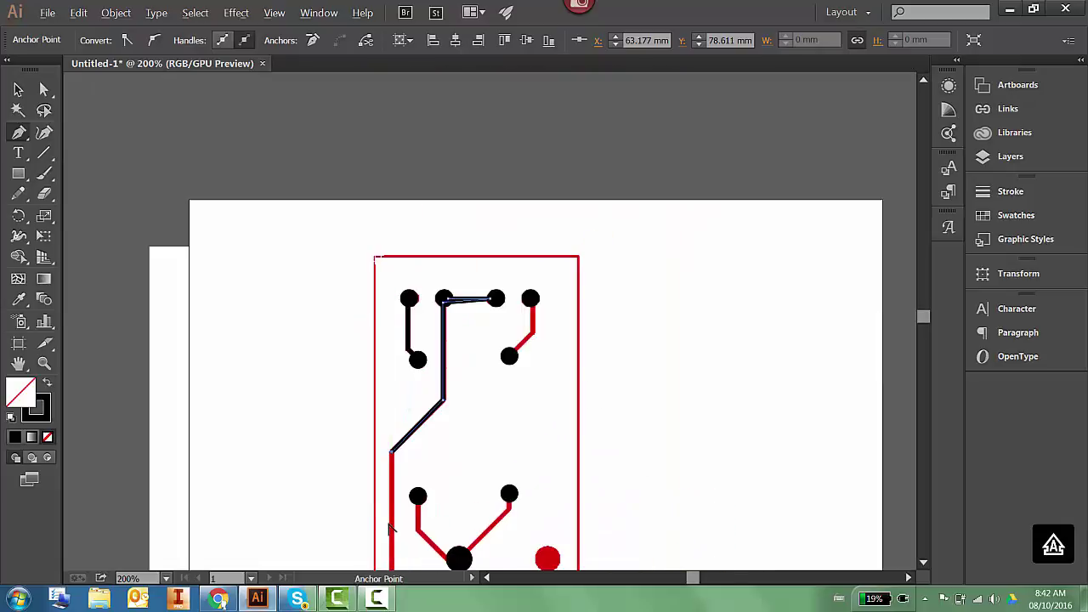
scroll(369, 420, down, 1)
scroll(378, 434, down, 1)
alt+scroll(391, 476, up, 3)
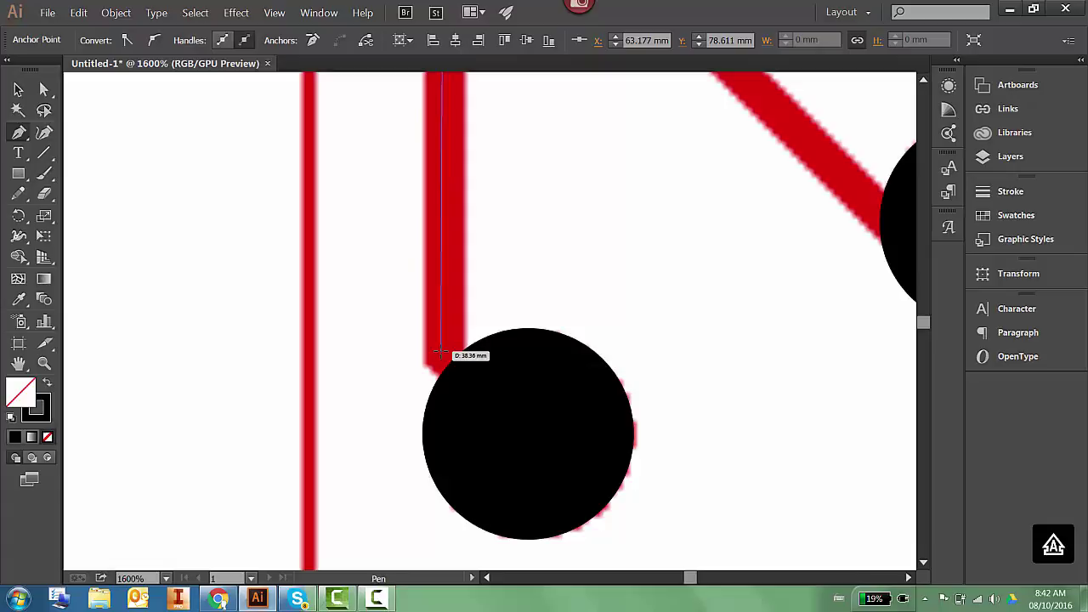
click(443, 350)
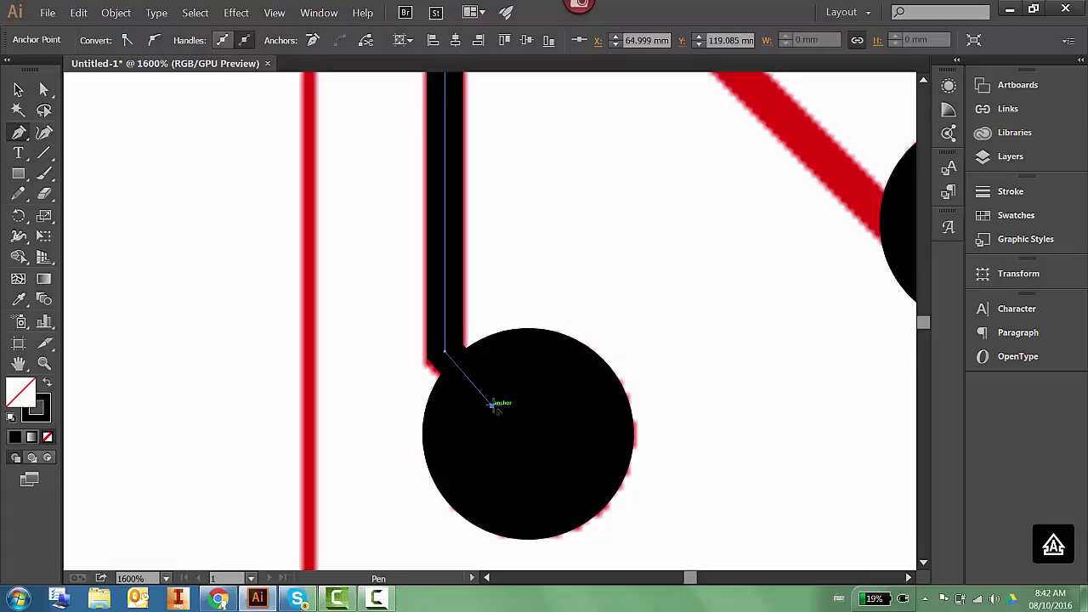
click(492, 406)
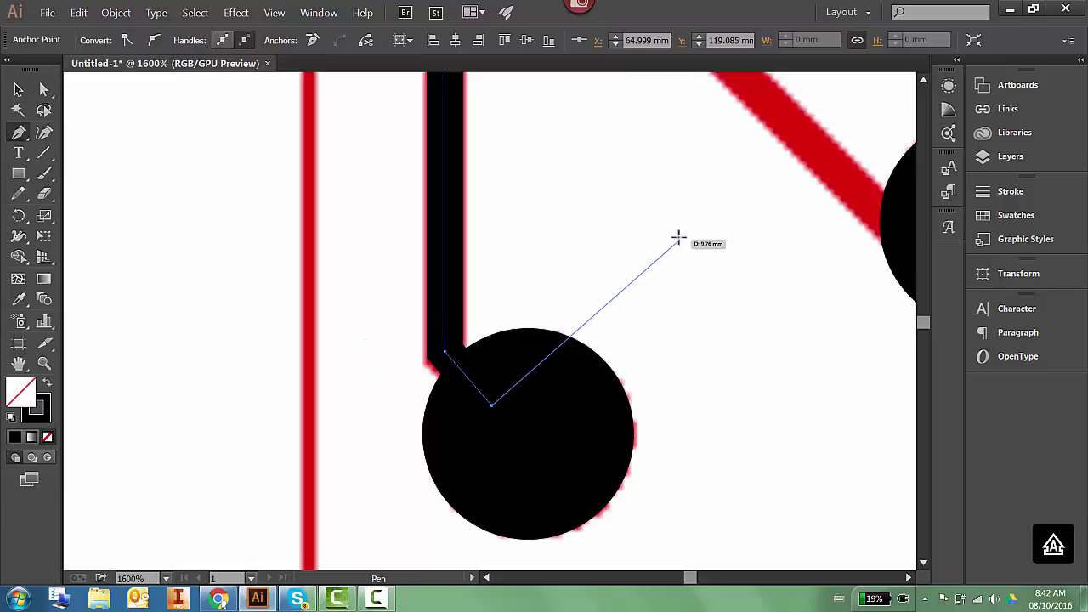
scroll(486, 347, down, 7)
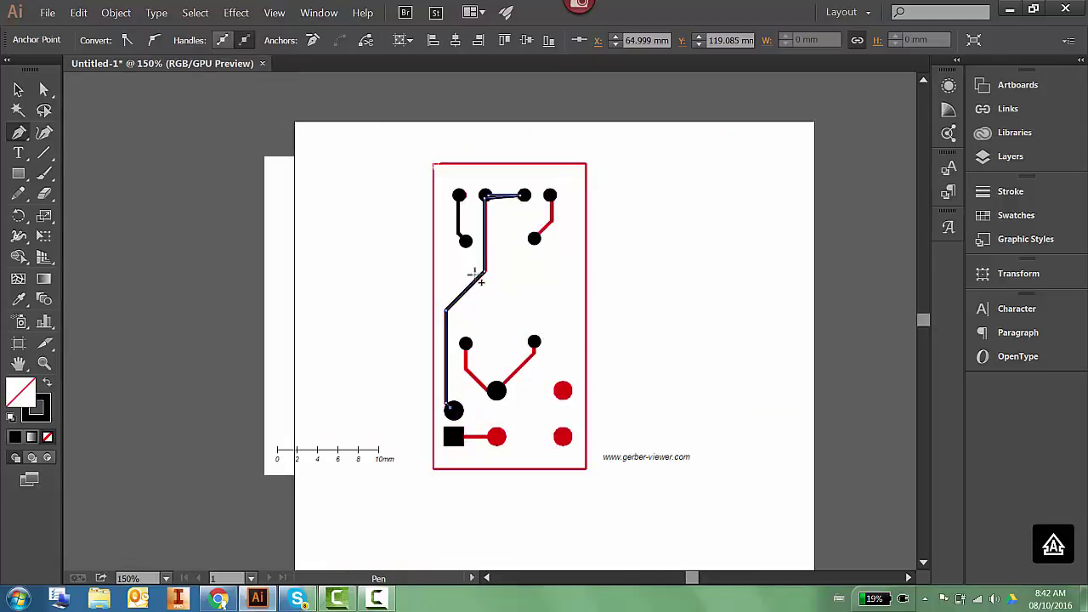
scroll(500, 199, up, 3)
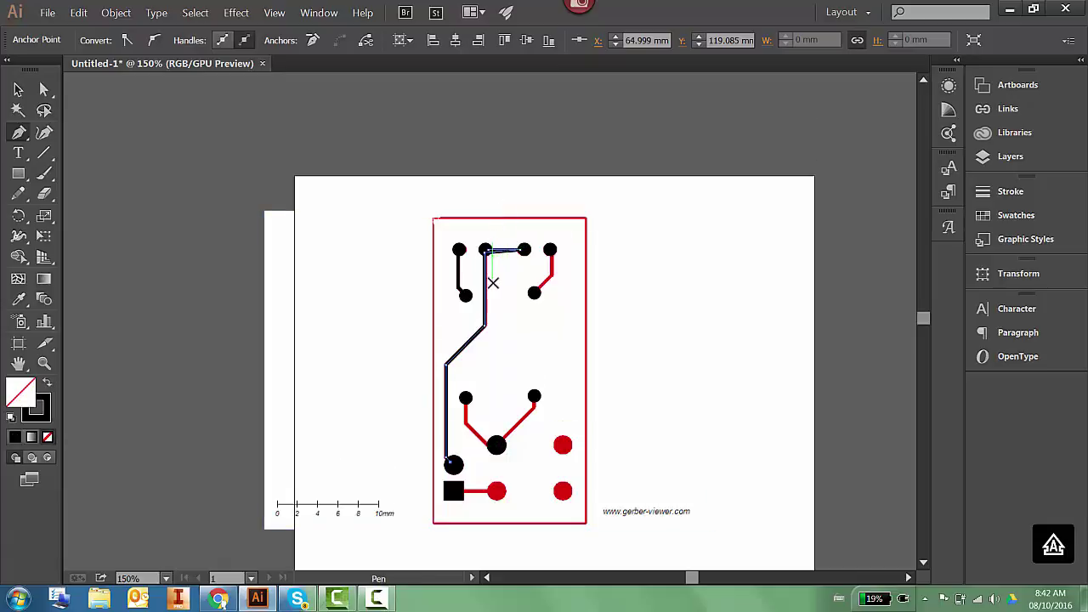
scroll(493, 284, up, 7)
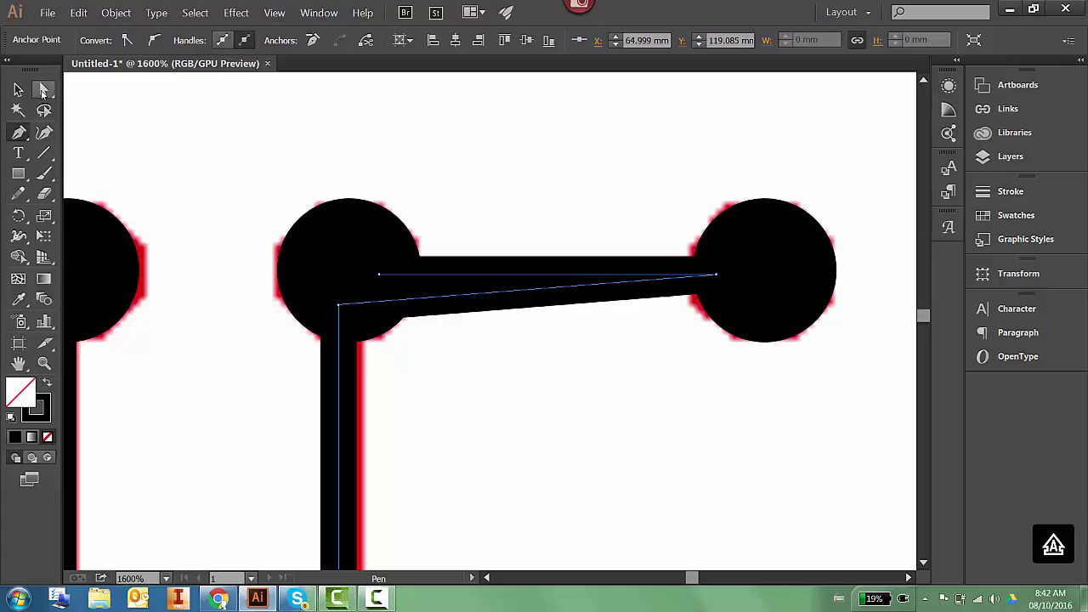
Drag the trace's corner anchor up onto the pad centre with Direct Selection so the segment runs level.
click(18, 89)
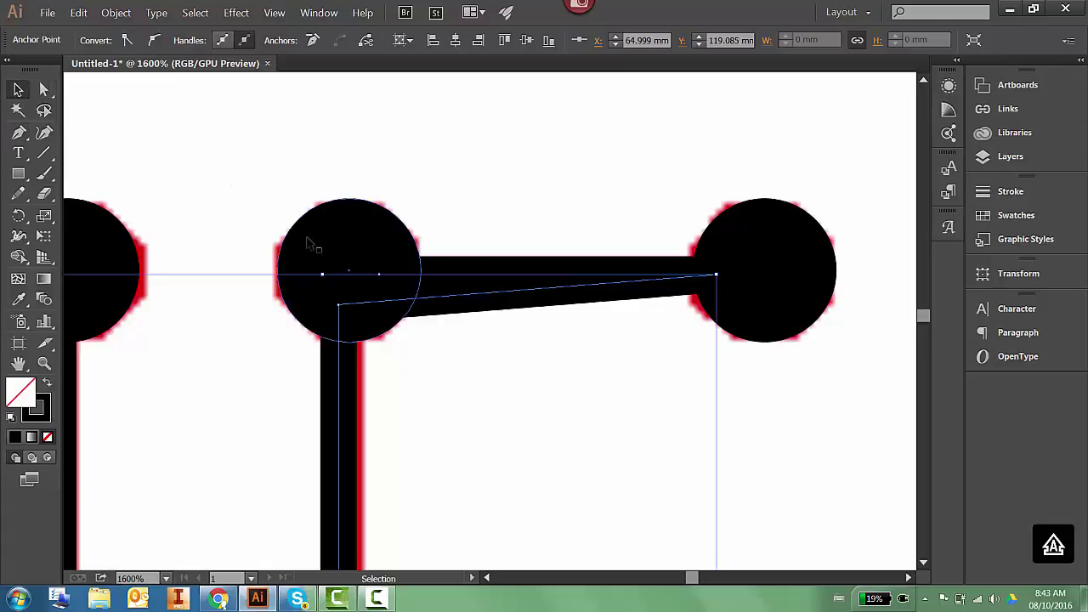
click(44, 89)
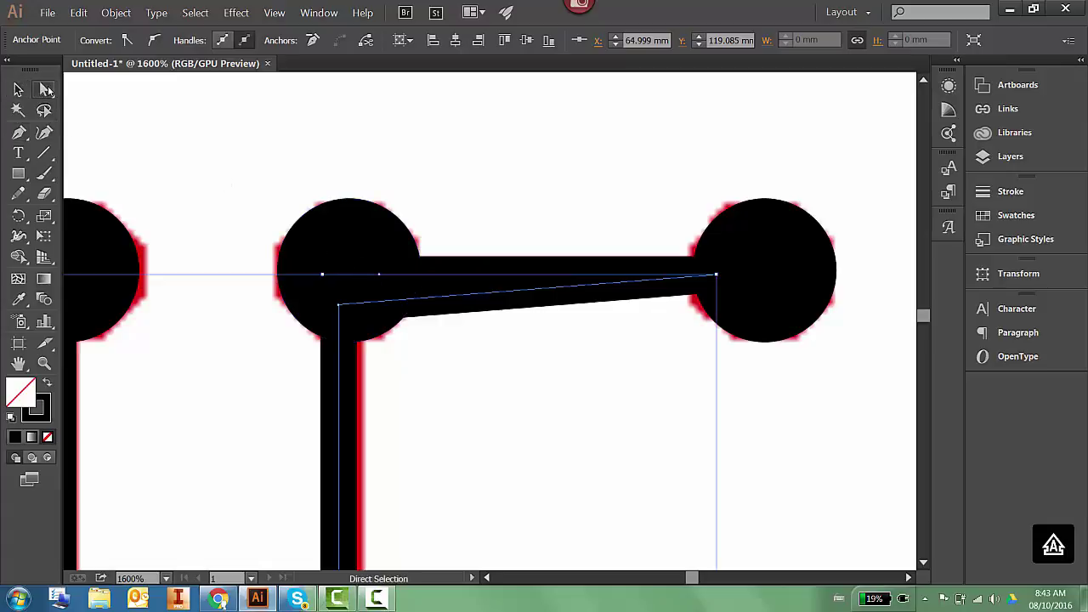
click(379, 274)
click(240, 245)
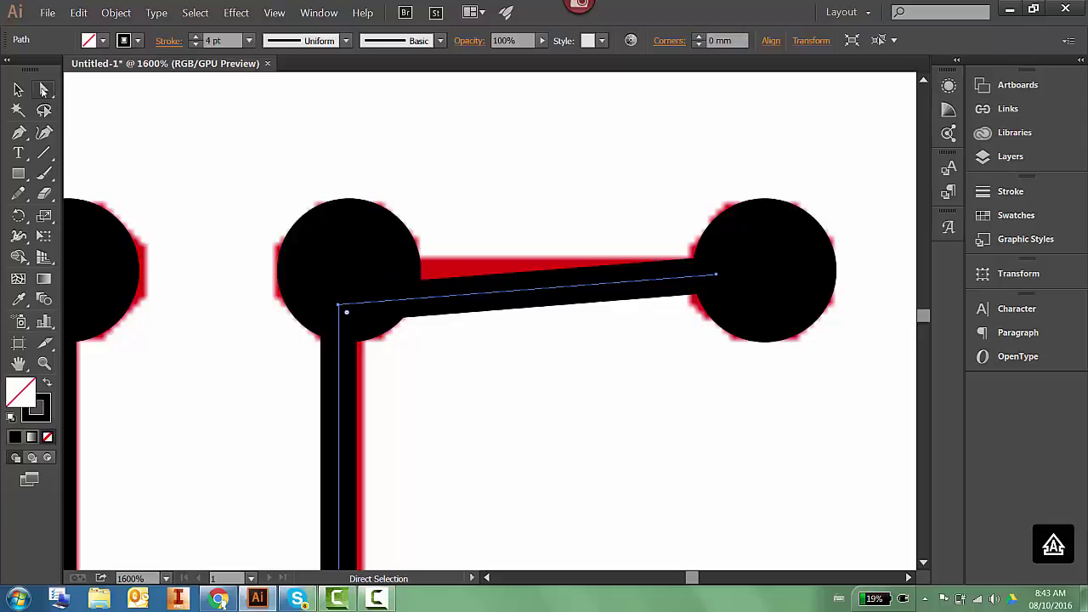
drag(340, 308, 341, 274)
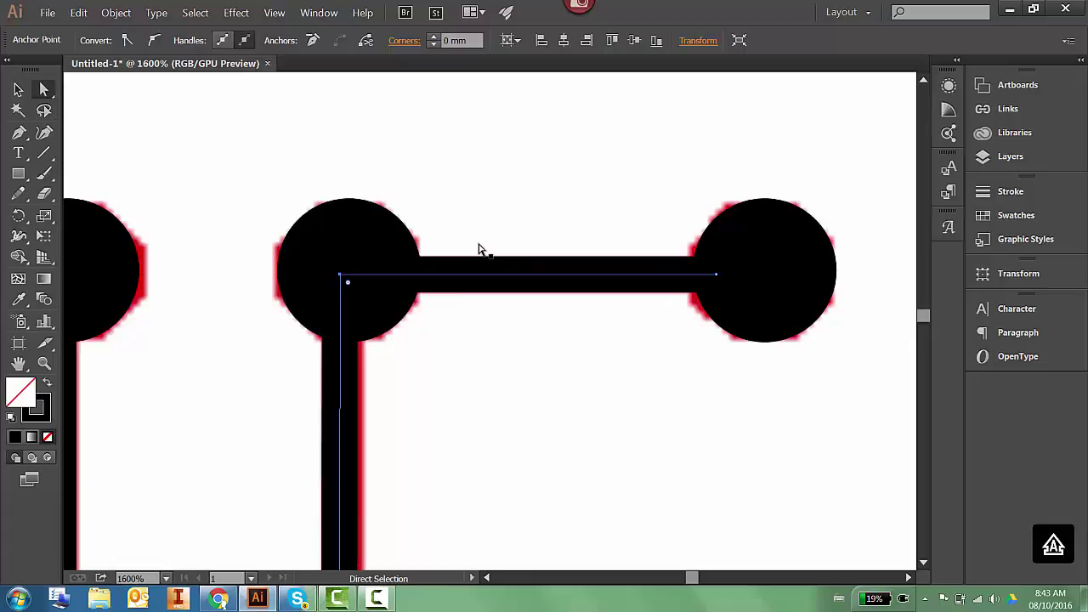
scroll(479, 250, down, 5)
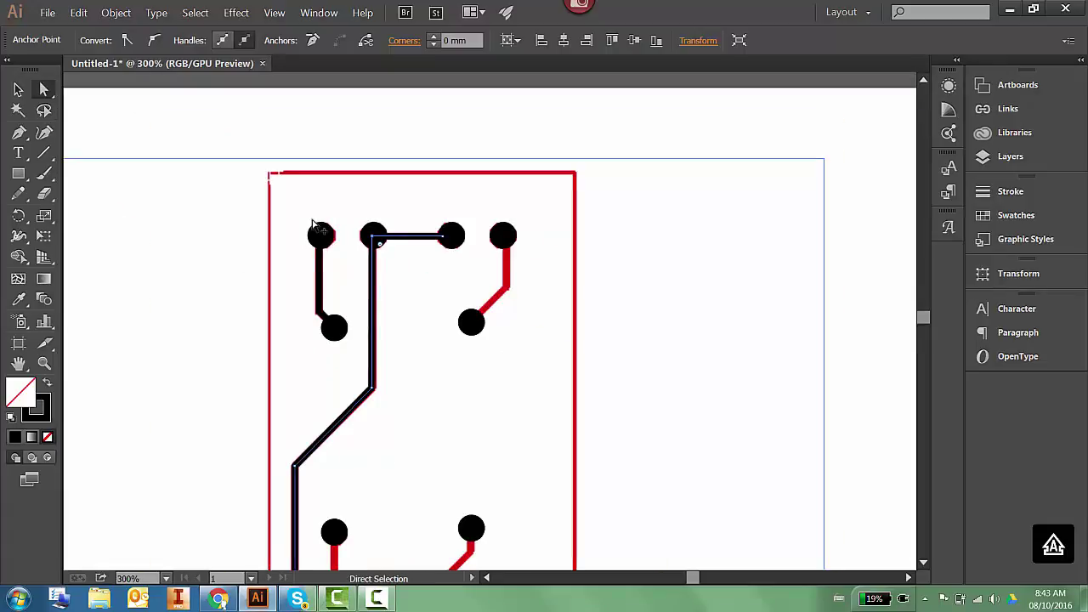
Draw a rectangle over the board outline around the traced layout.
scroll(391, 280, down, 1)
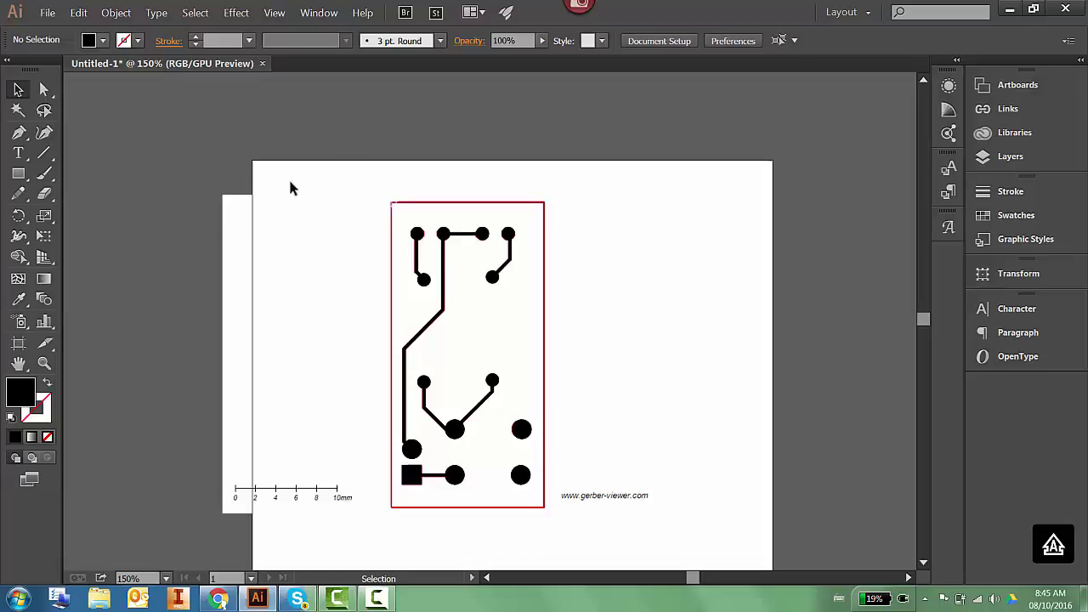
click(17, 175)
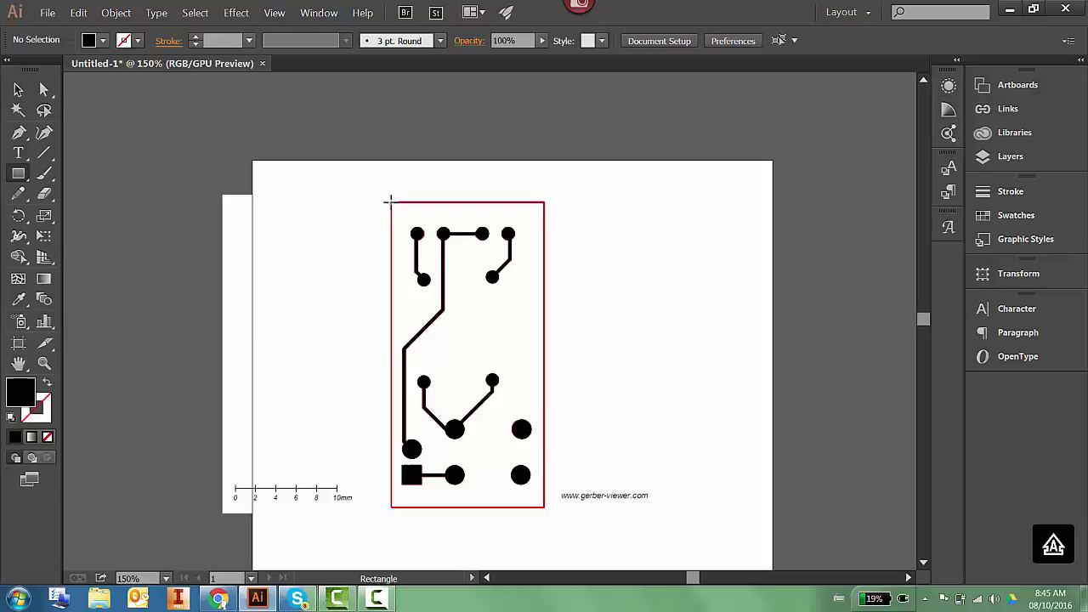
drag(390, 201, 544, 506)
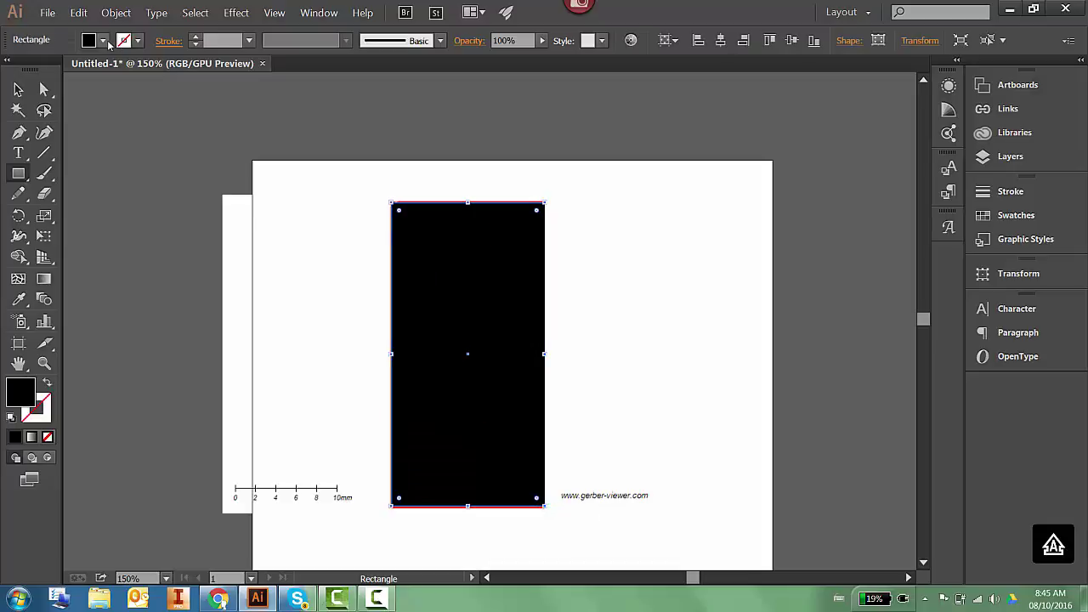
Give the board outline rectangle no fill and a 1 pt black stroke, then deselect it.
click(103, 41)
click(11, 70)
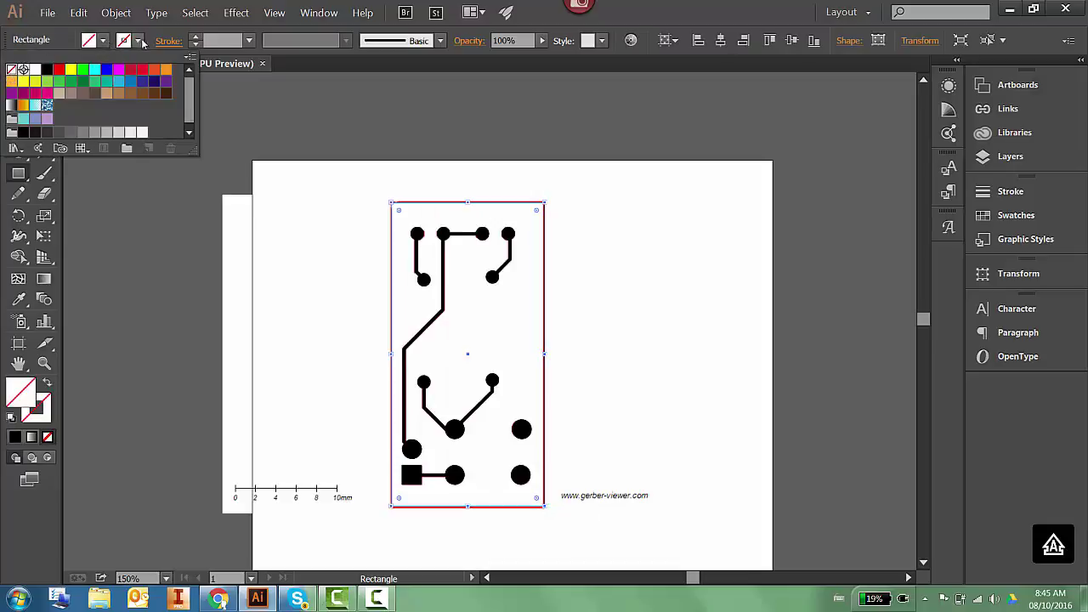
click(136, 41)
click(136, 42)
click(46, 71)
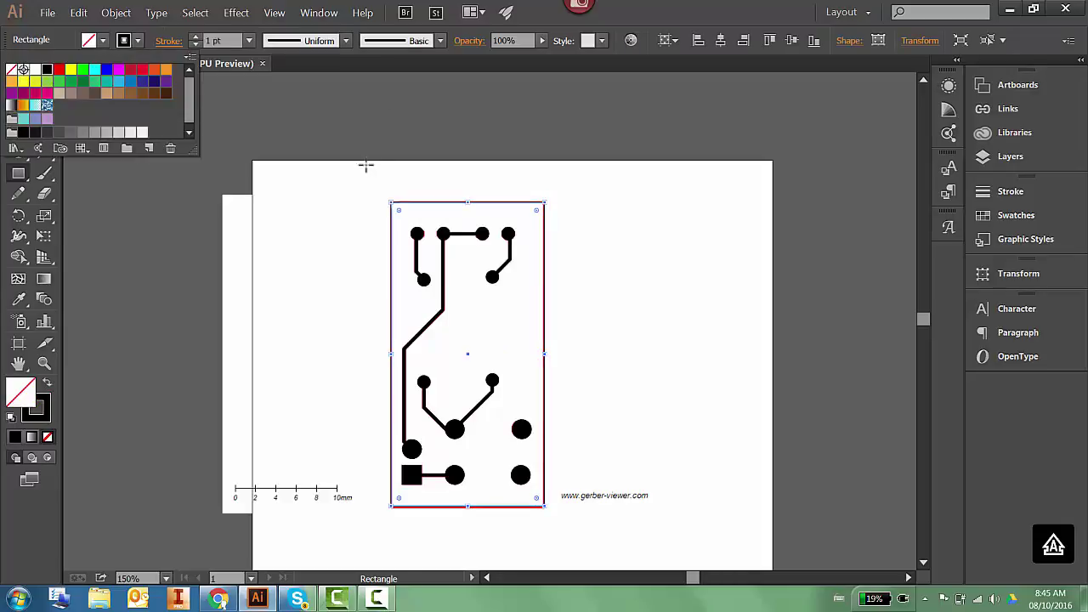
click(138, 232)
click(136, 232)
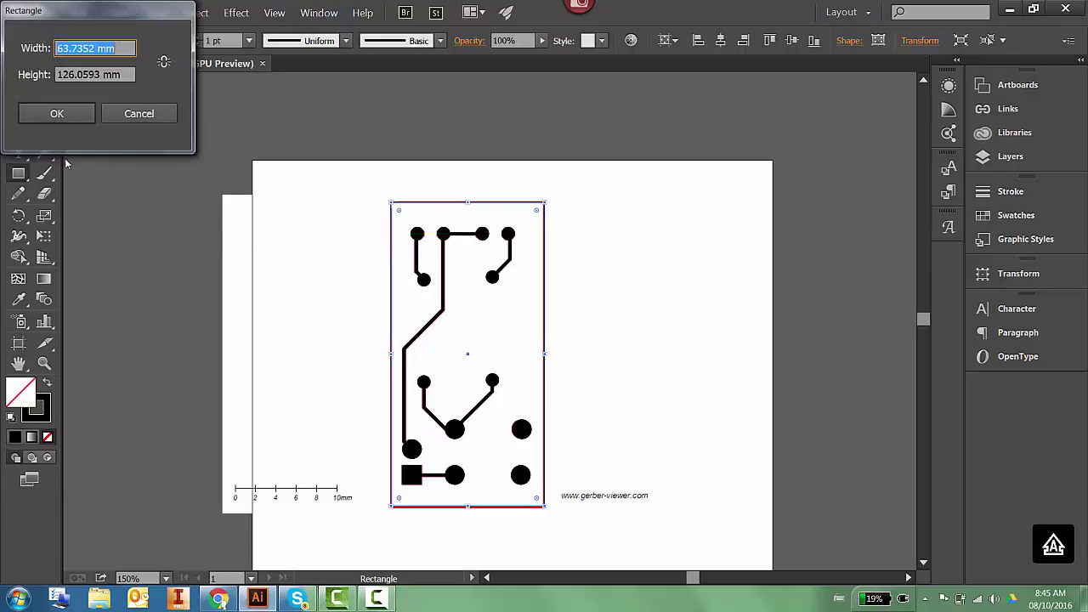
click(135, 115)
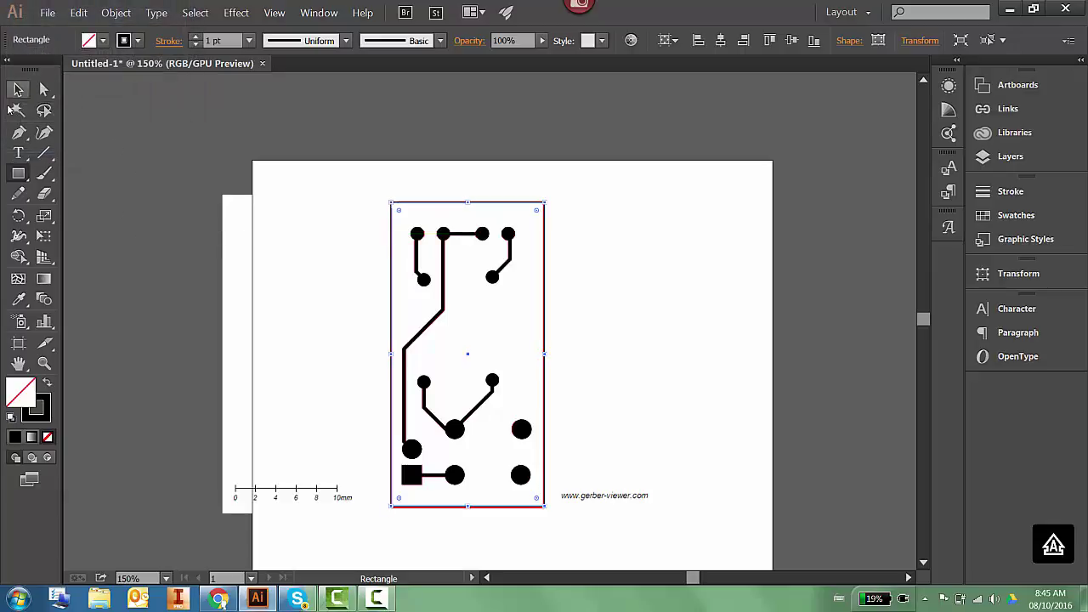
click(20, 88)
drag(711, 259, 665, 259)
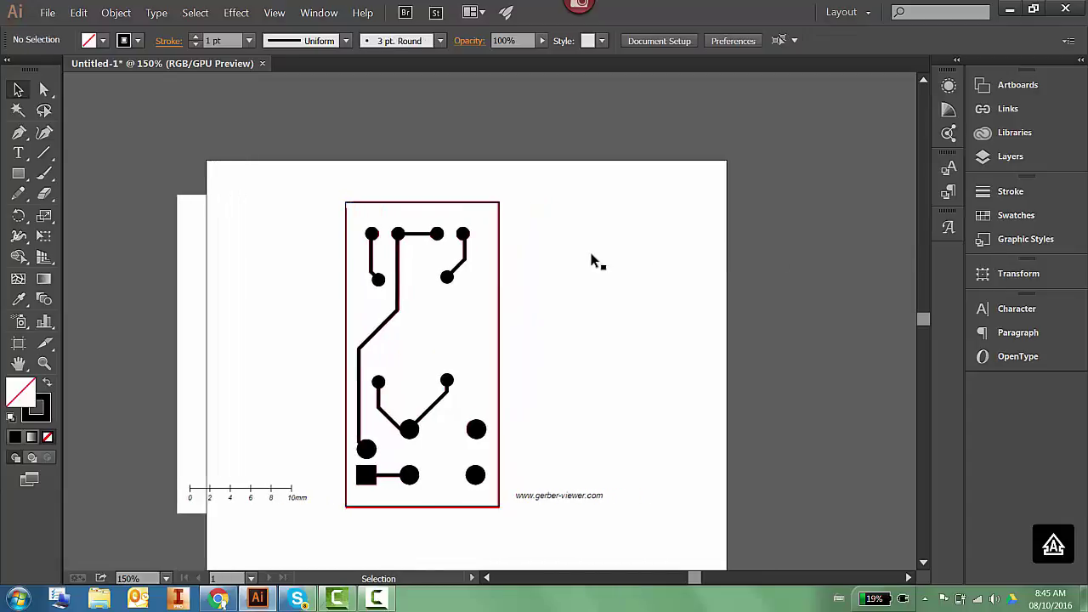
Drag the red flashlight circuit.png reference image off the artboard to the right.
click(578, 259)
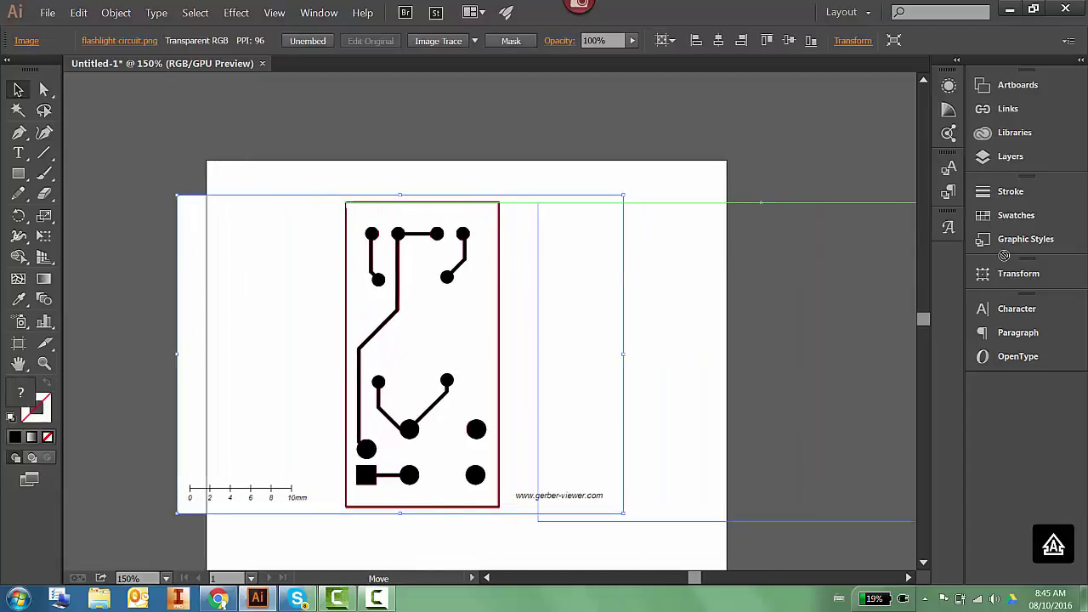
drag(561, 267, 898, 266)
scroll(748, 281, down, 3)
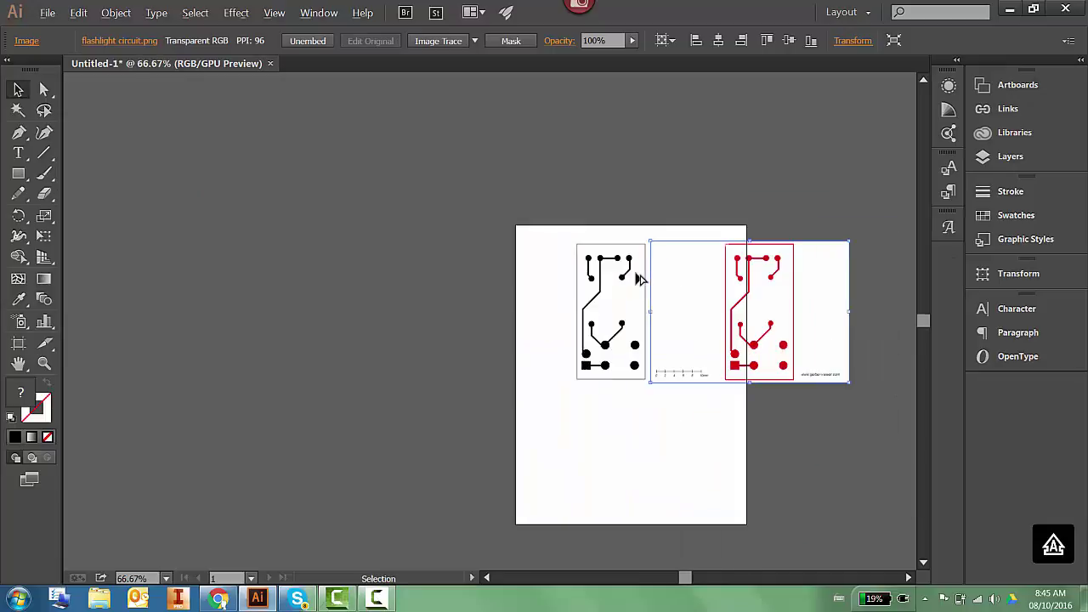
drag(765, 280, 845, 284)
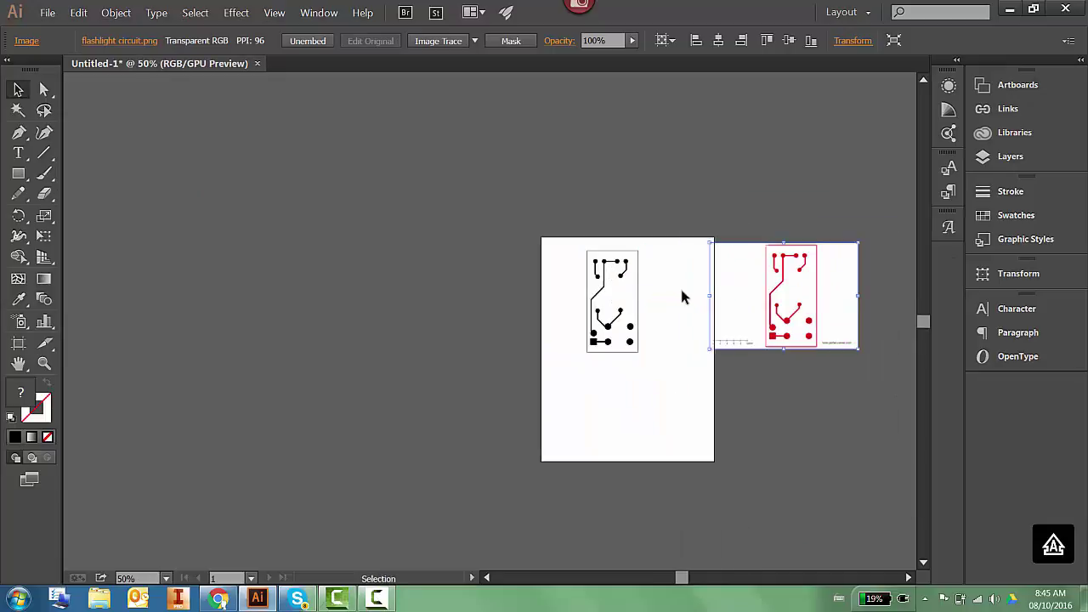
scroll(637, 255, up, 4)
scroll(404, 217, down, 2)
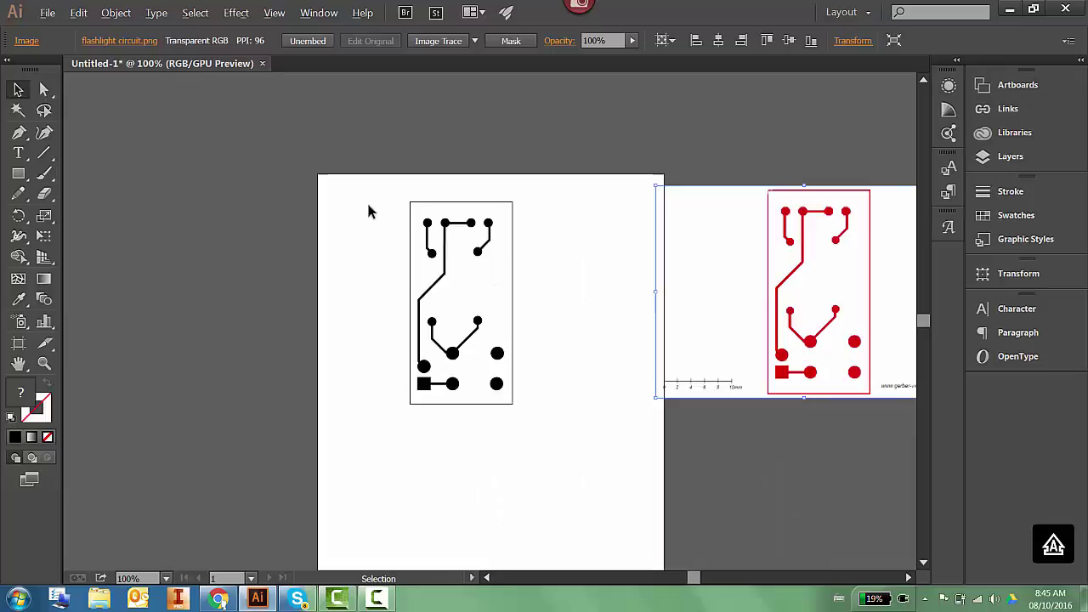
scroll(393, 235, up, 2)
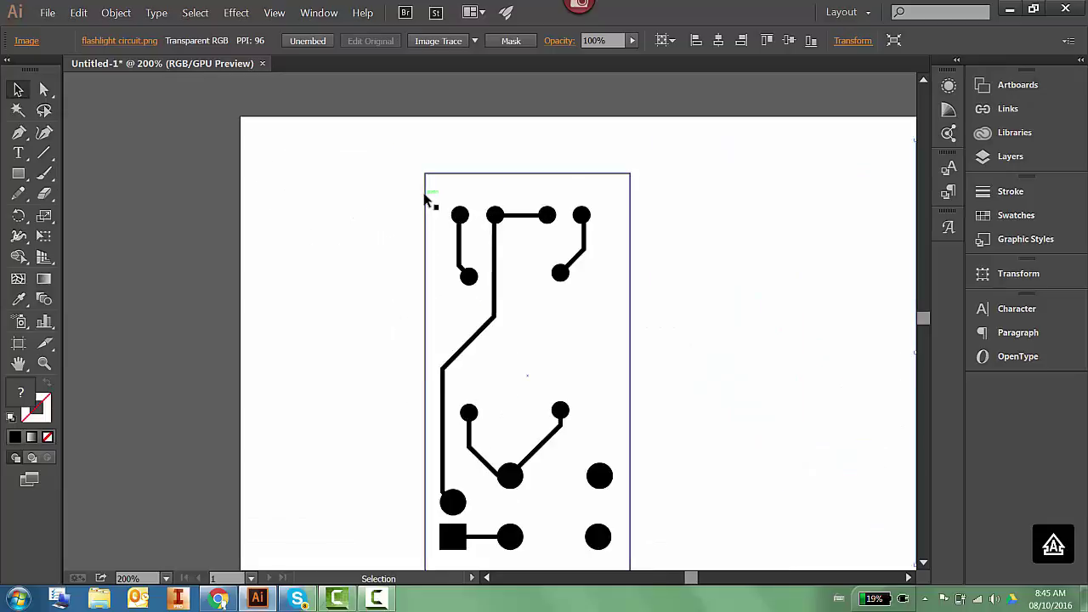
scroll(428, 199, down, 2)
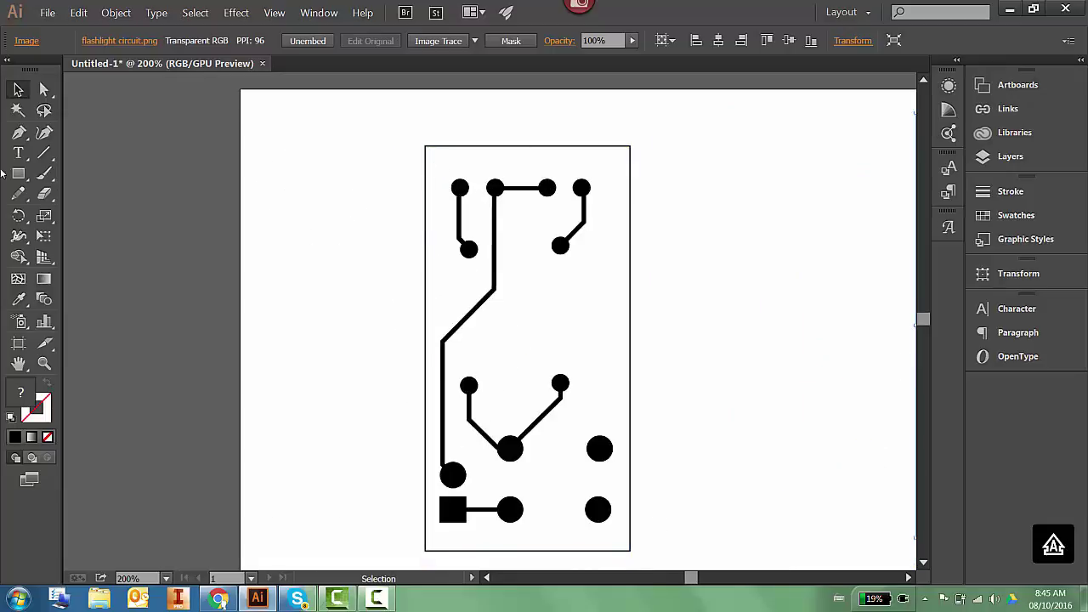
Marquee-select the black traces and apply Object > Path > Outline Stroke to make them filled shapes.
click(343, 176)
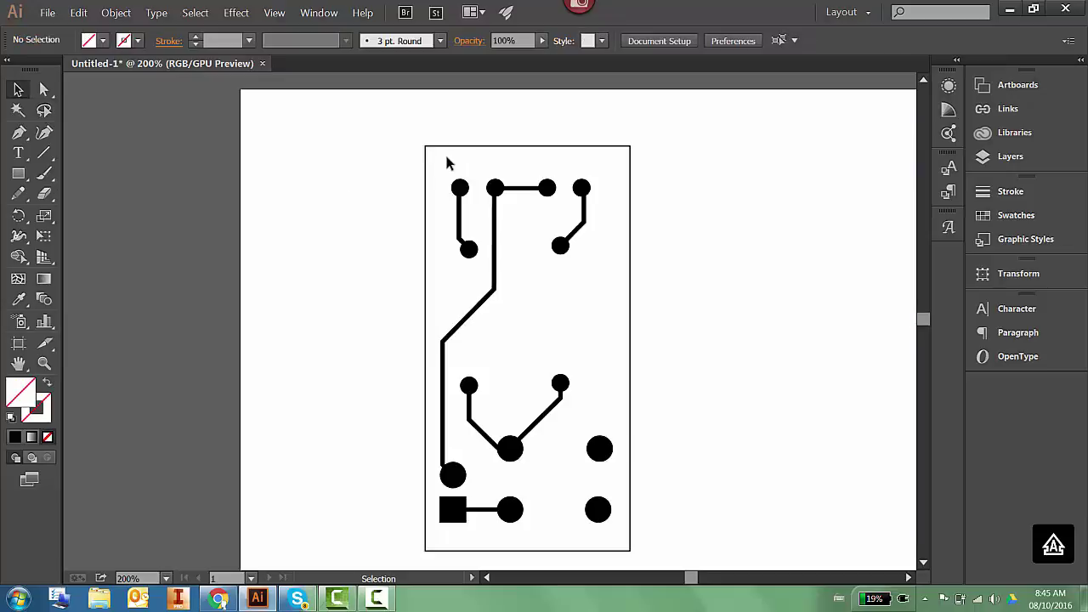
drag(437, 160, 621, 541)
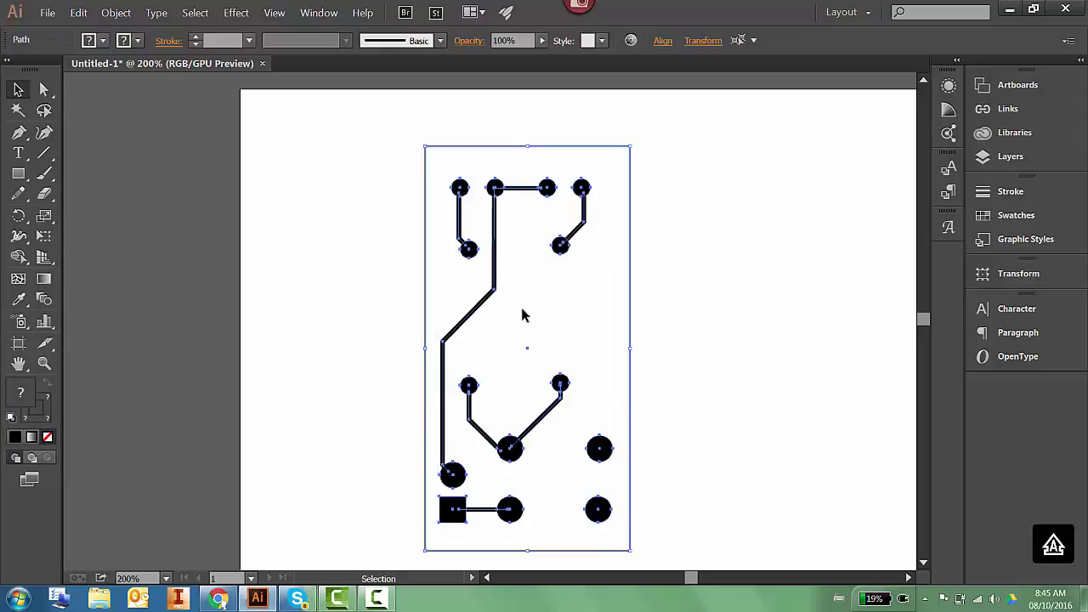
click(116, 12)
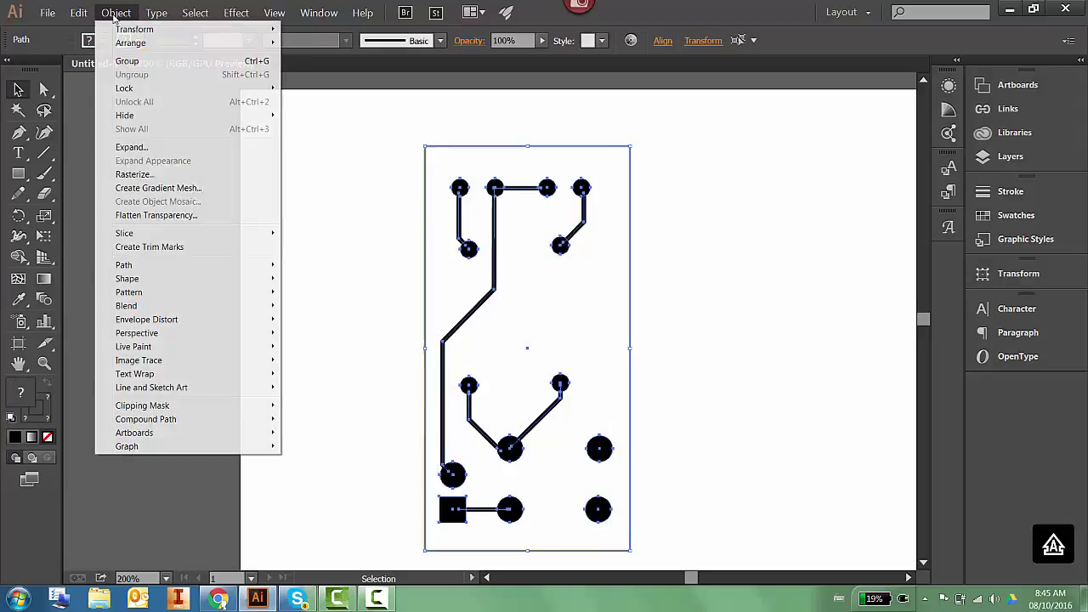
mouse_move(125, 268)
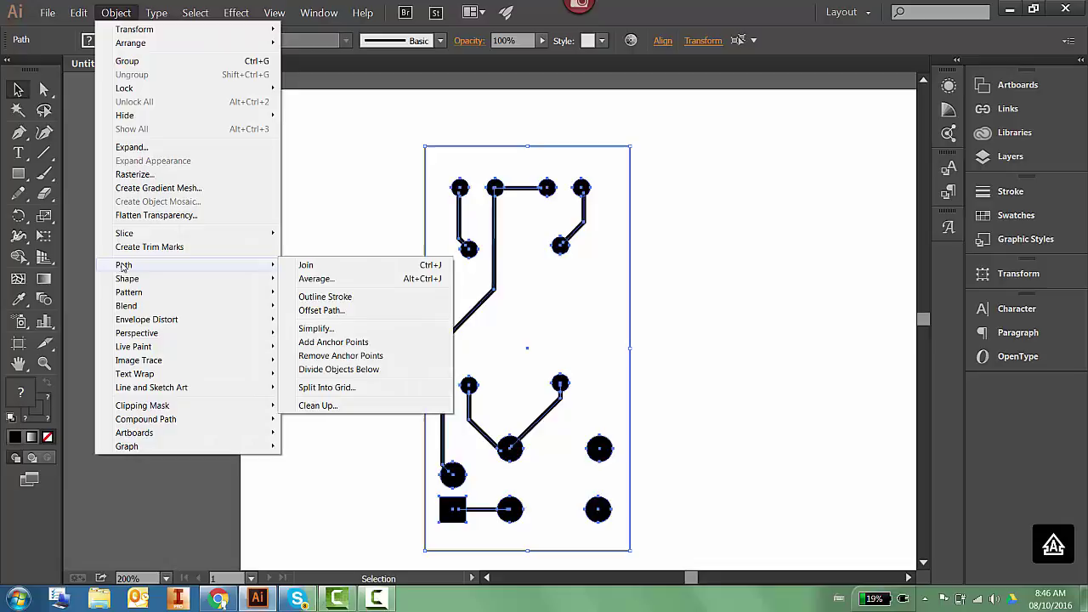
click(314, 298)
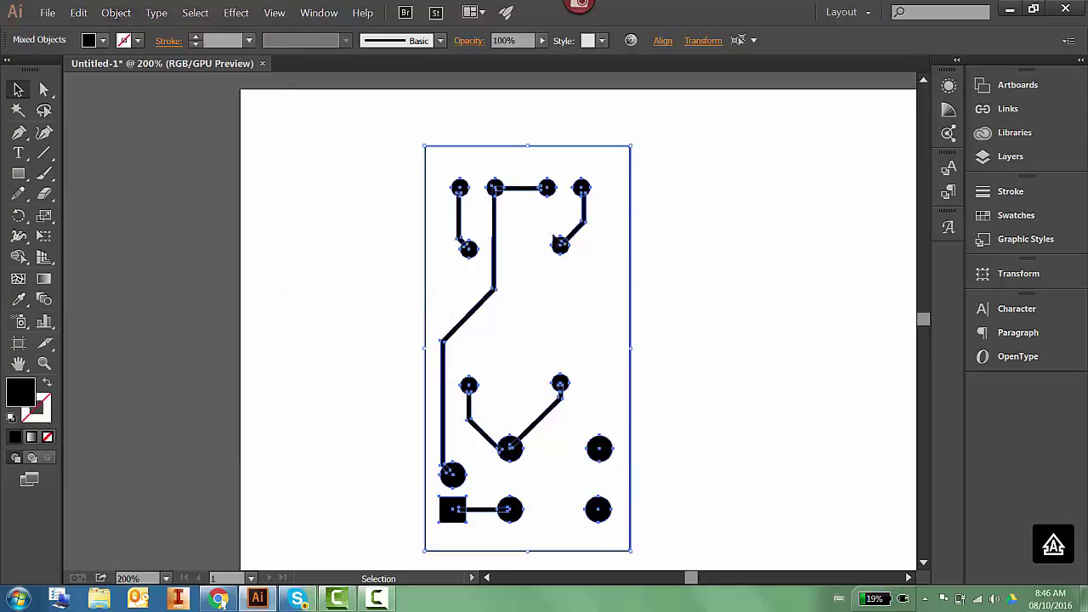
scroll(479, 241, up, 5)
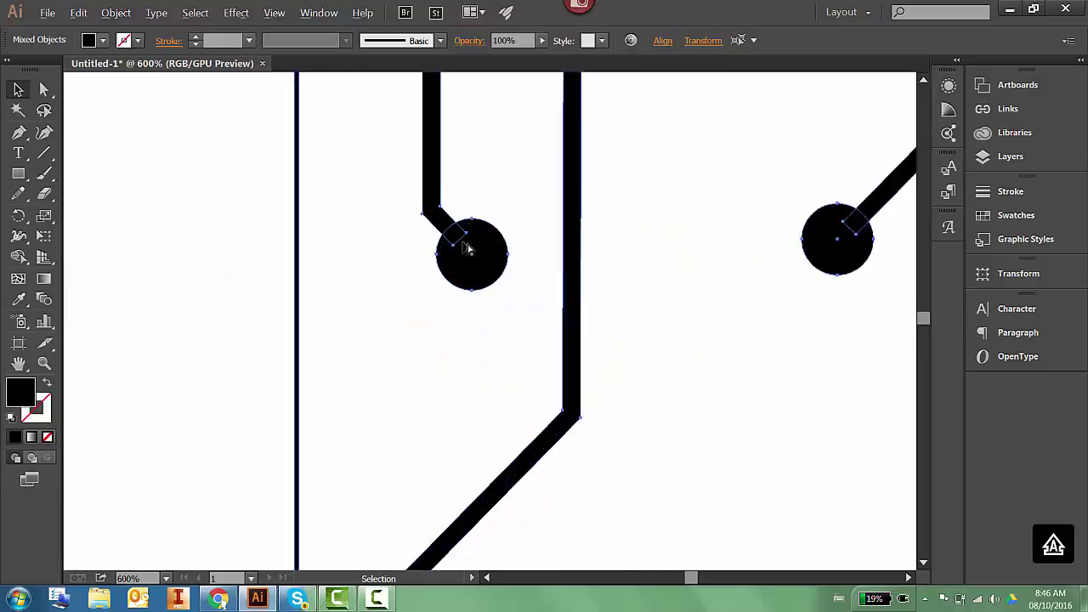
scroll(379, 243, down, 6)
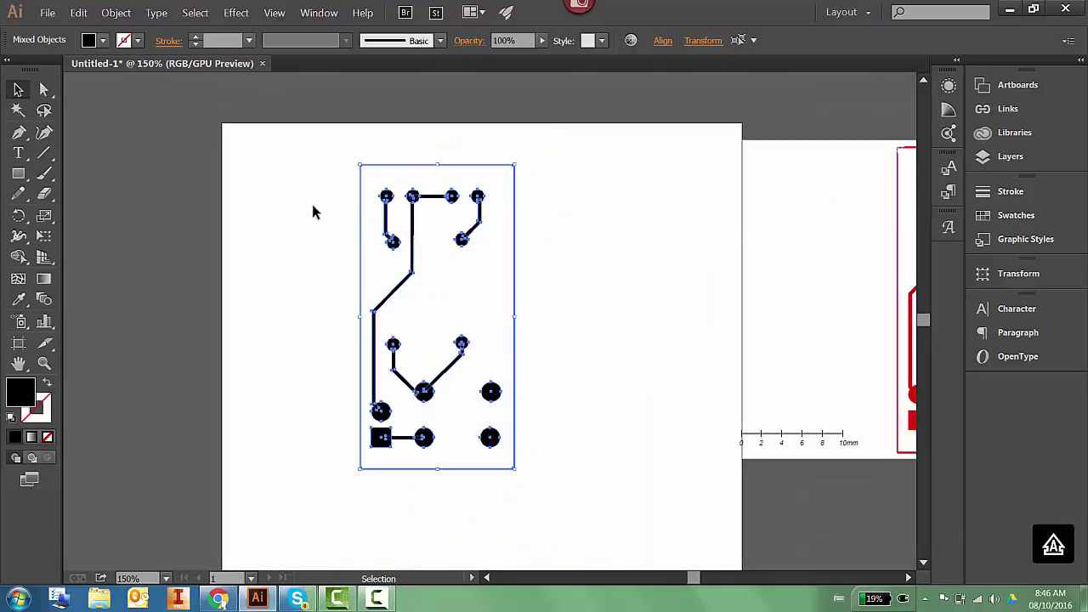
click(108, 151)
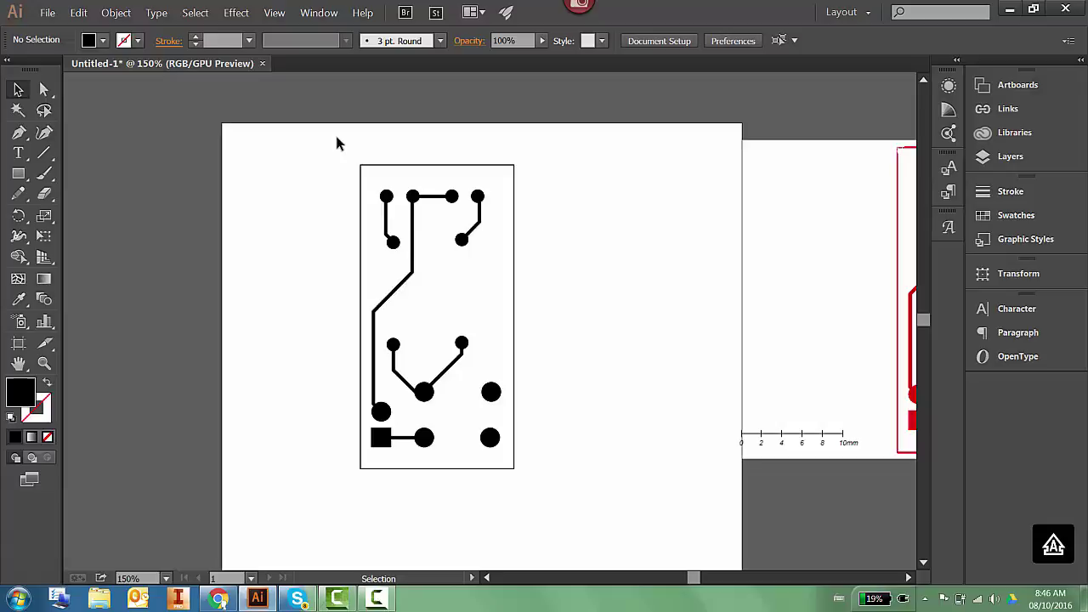
Select all the traced board artwork and group it.
drag(337, 137, 575, 505)
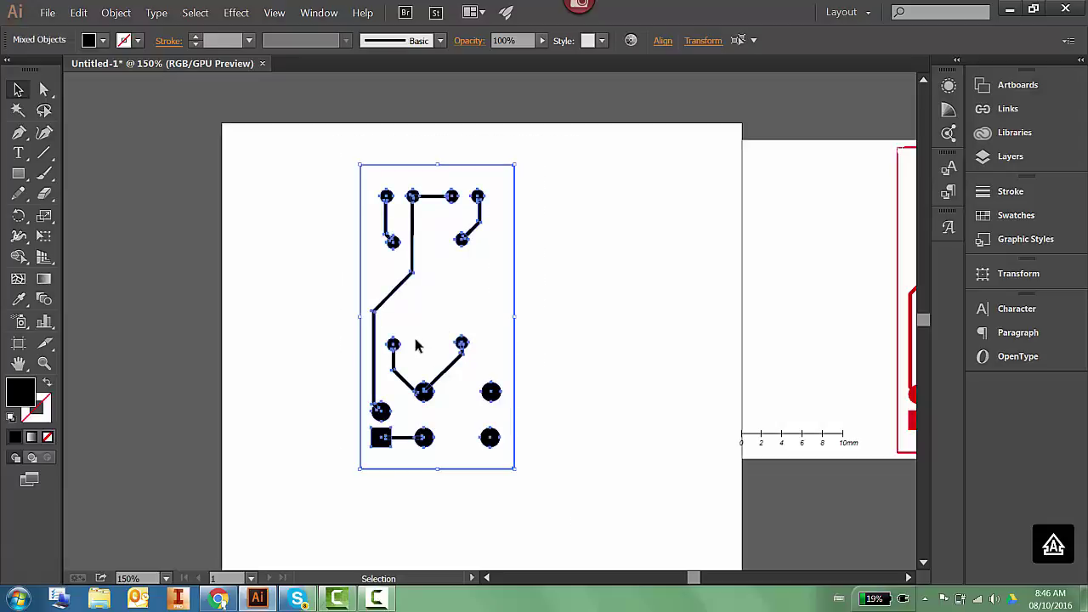
right_click(442, 378)
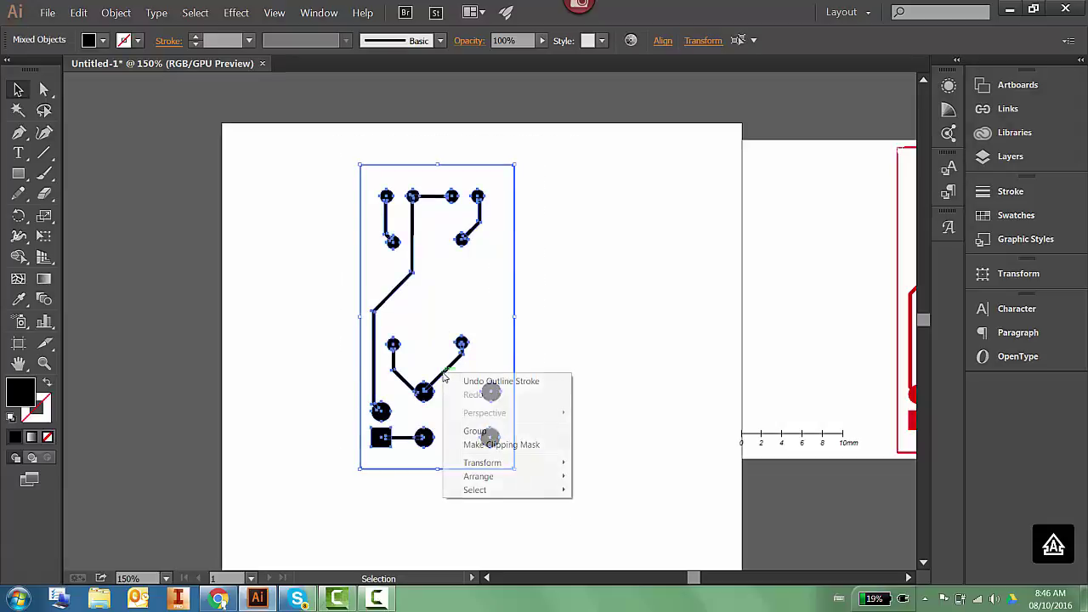
click(476, 431)
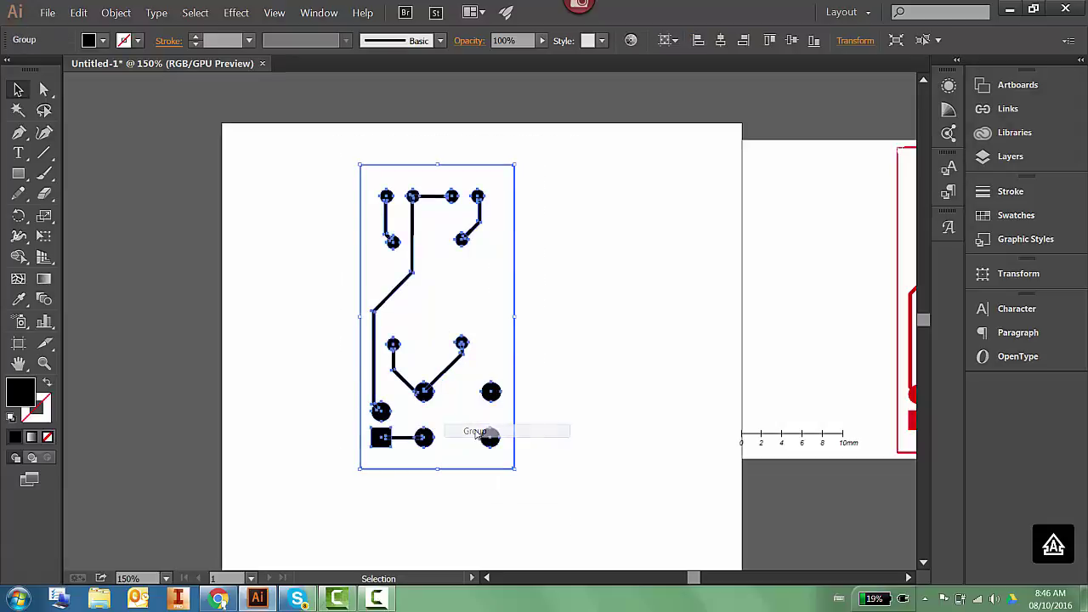
Resize the trace group to 15 mm wide and 30 mm tall with proportions unlinked.
click(861, 42)
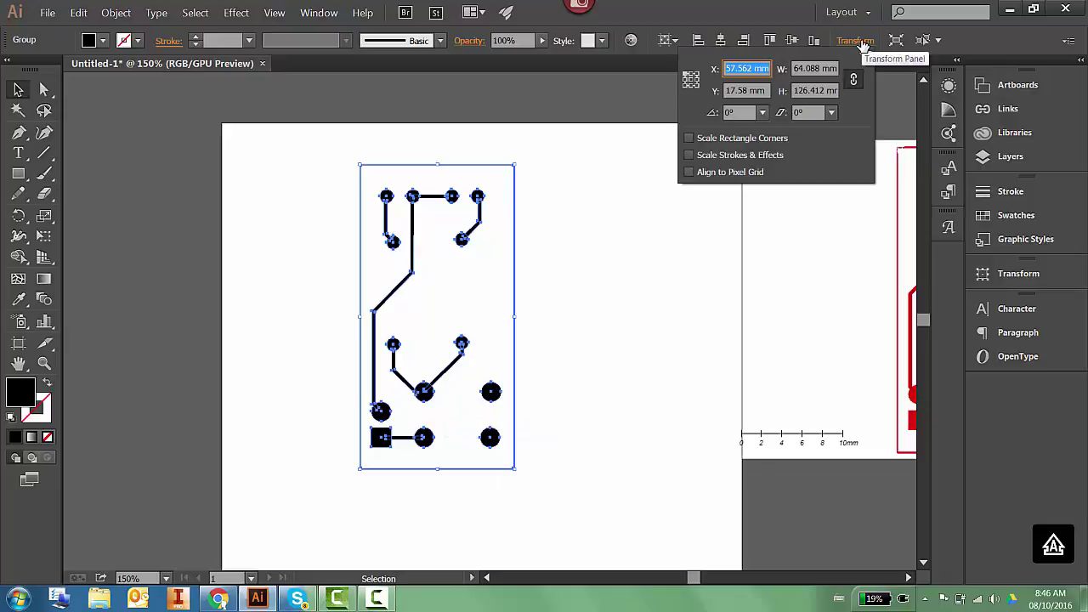
click(793, 68)
text(15)
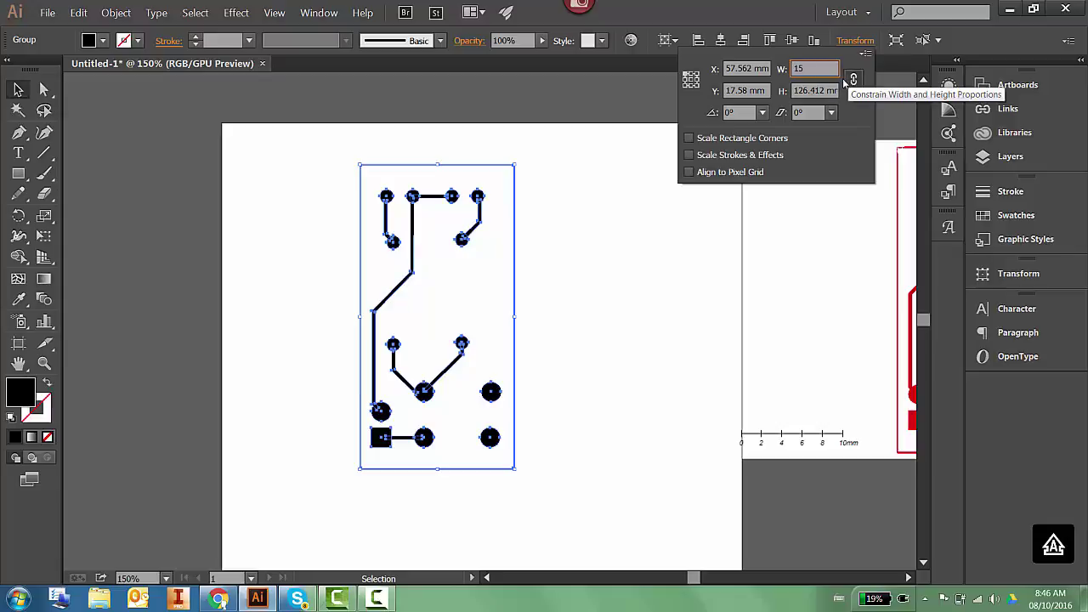
key(Tab)
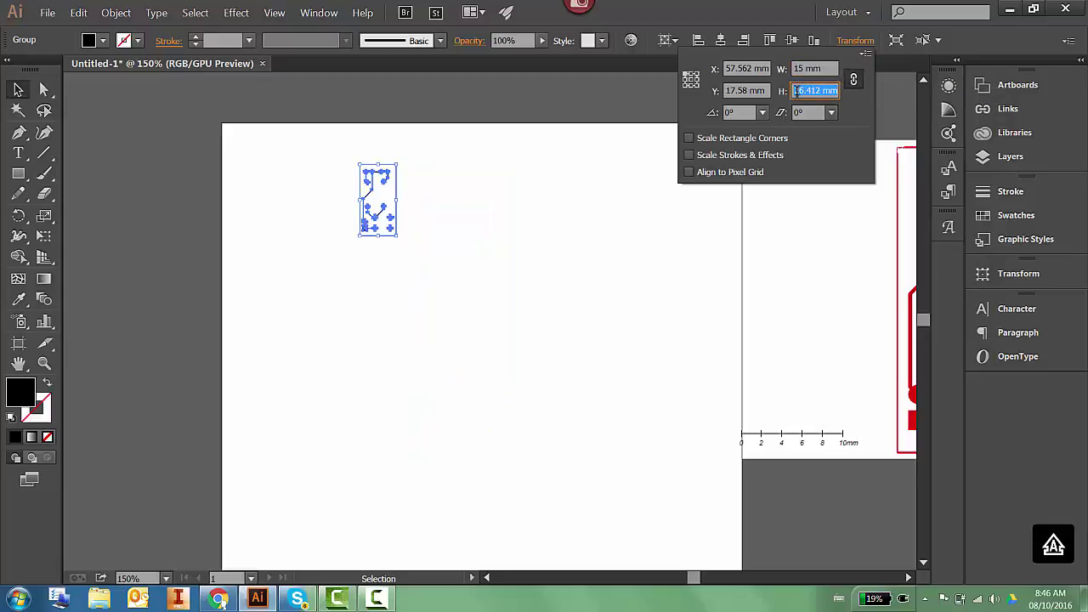
click(854, 79)
text(30)
key(Return)
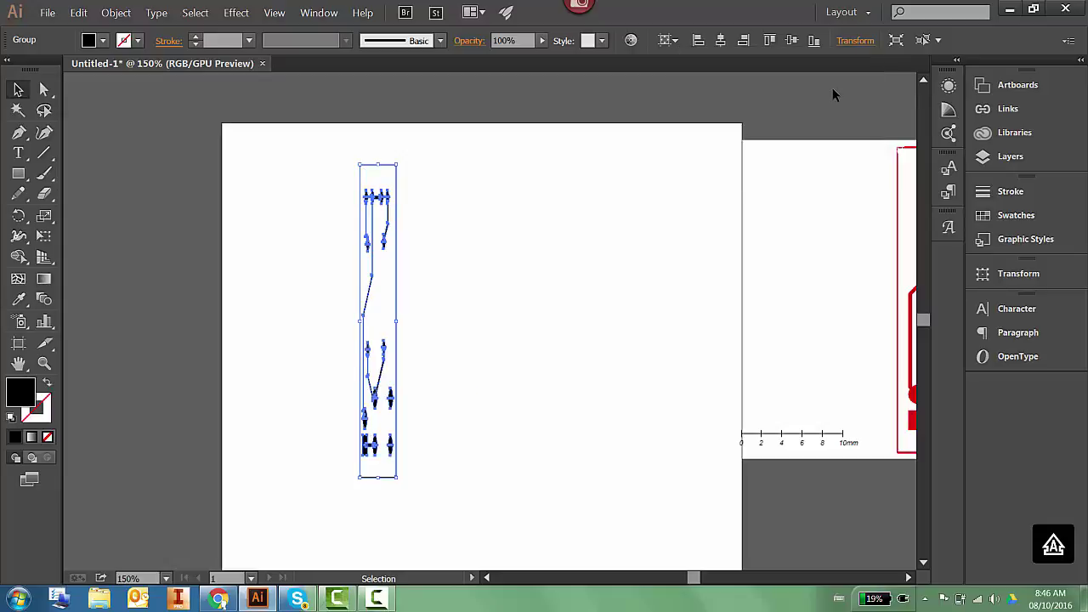
click(856, 41)
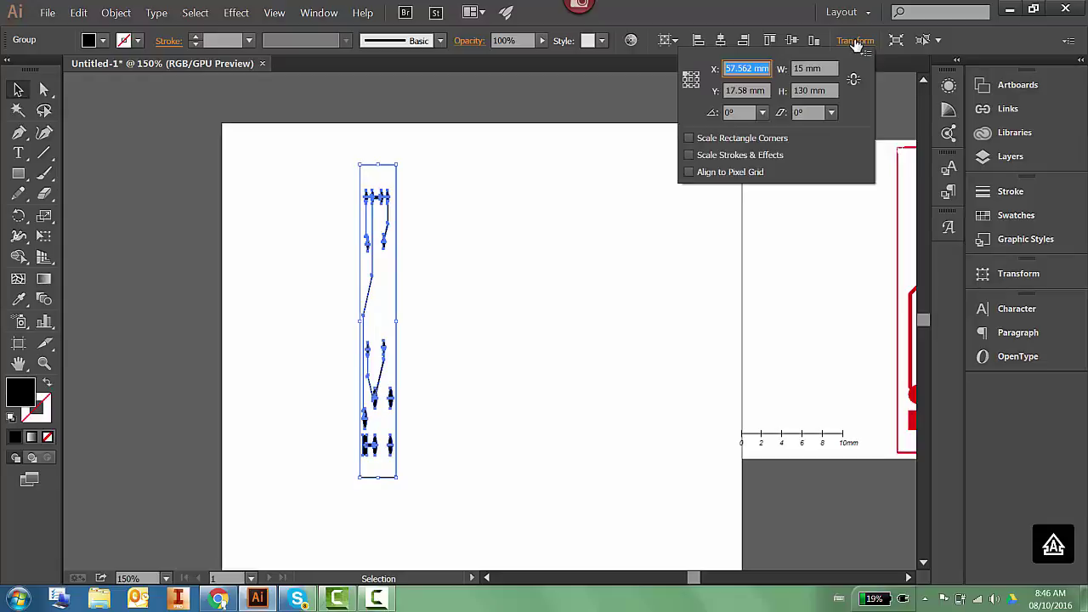
click(829, 90)
text(30)
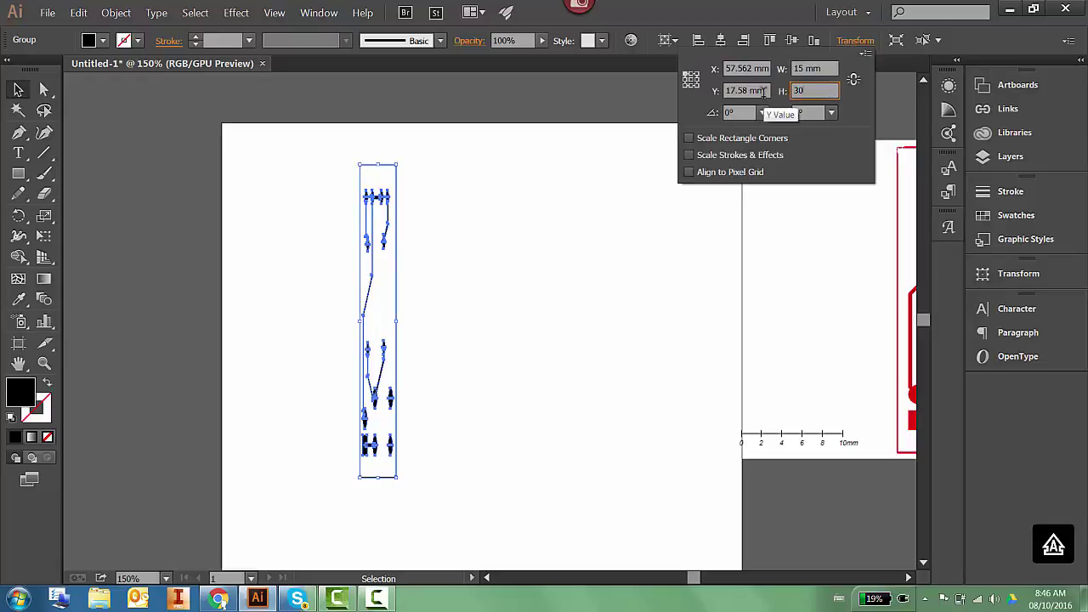
key(Return)
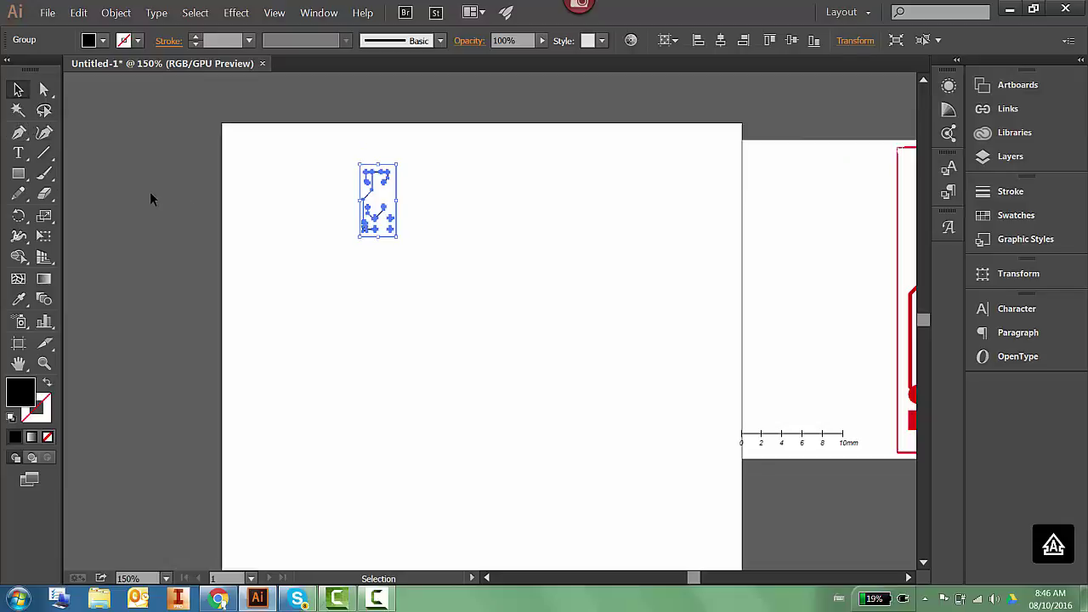
click(323, 198)
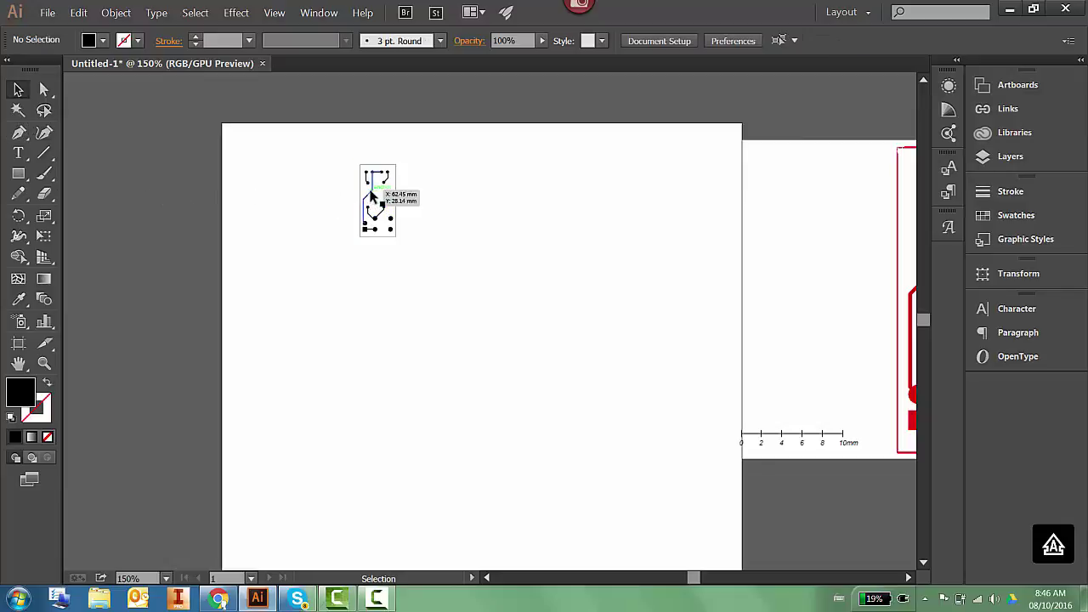
Move the trace group into position near the top left of the page.
drag(369, 194, 282, 185)
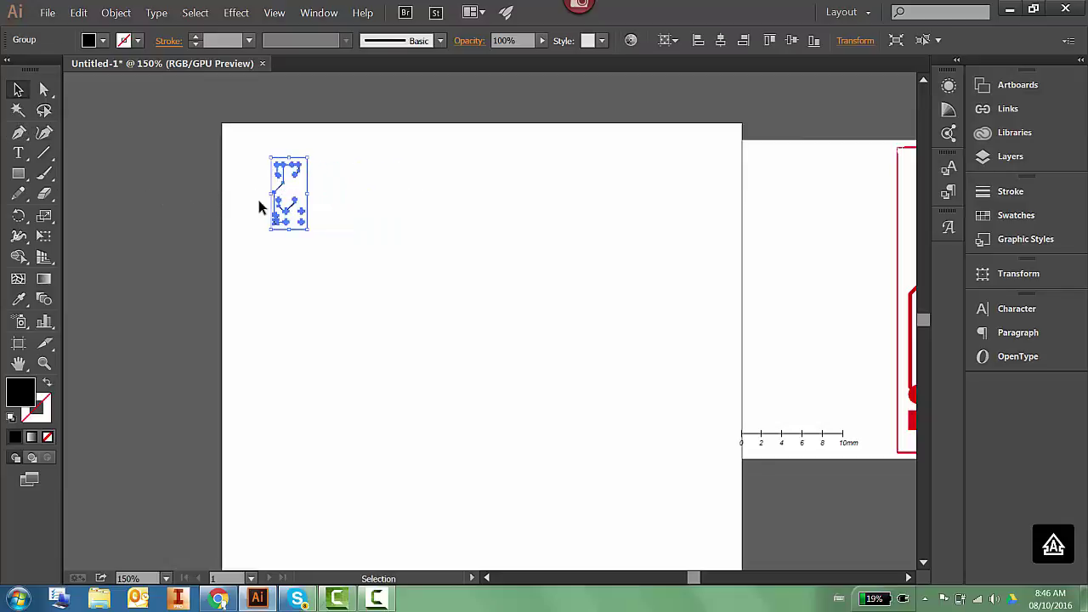
scroll(284, 211, up, 3)
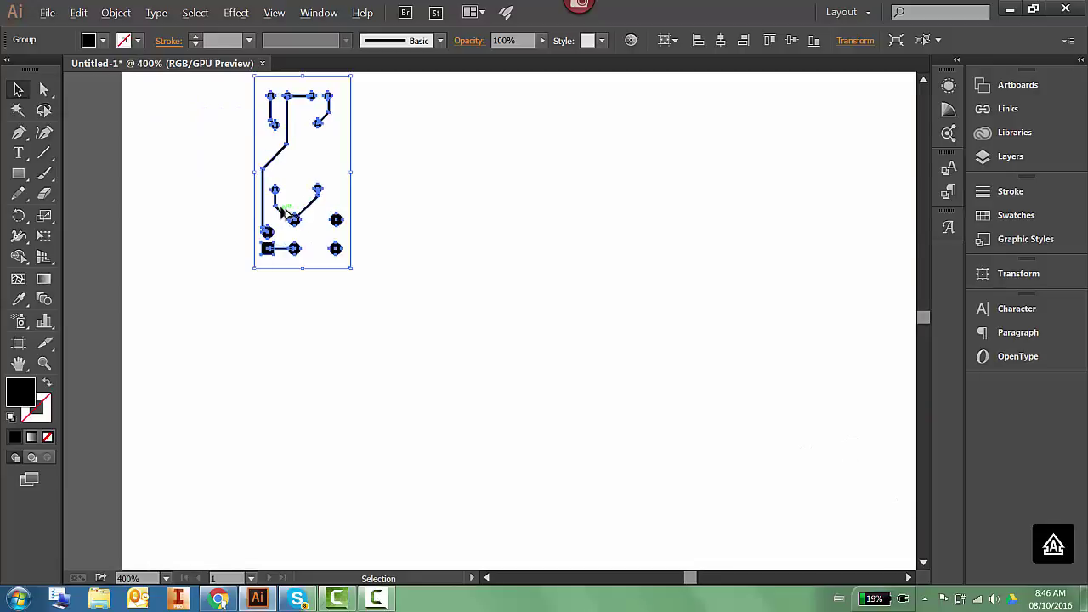
scroll(272, 223, down, 2)
scroll(286, 325, down, 2)
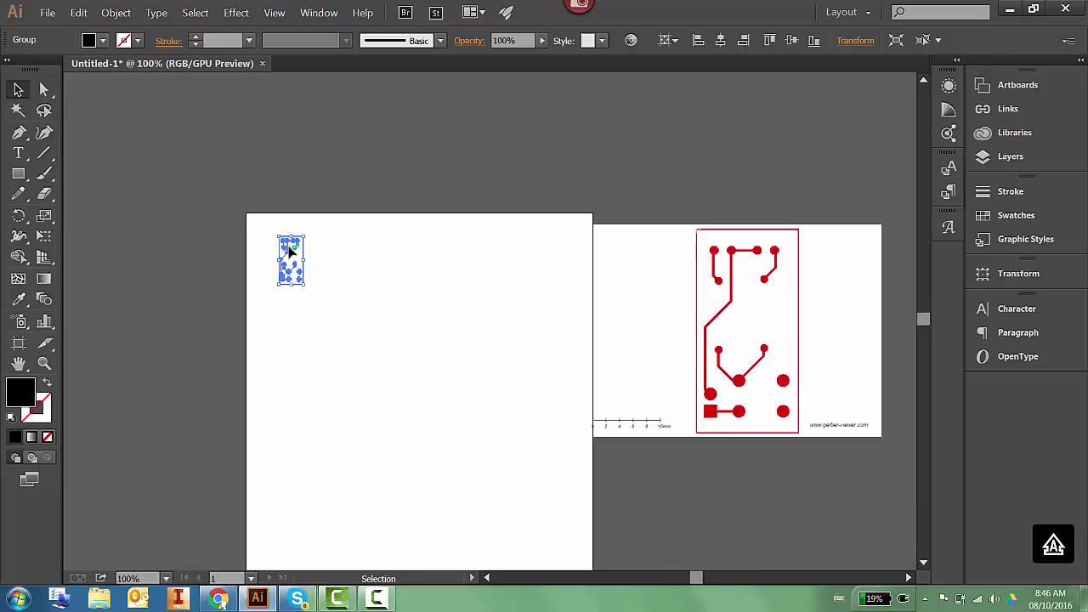
drag(286, 257, 289, 261)
Make three evenly spaced copies to the right, then delete the red PCB image.
drag(310, 282, 358, 283)
key(ctrl+d)
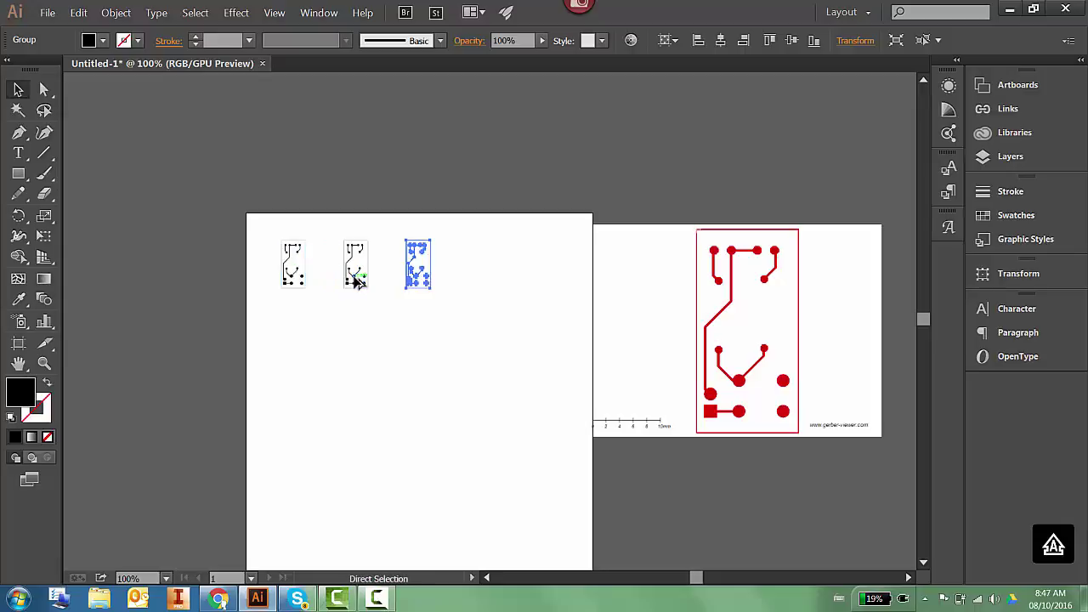
key(ctrl+d)
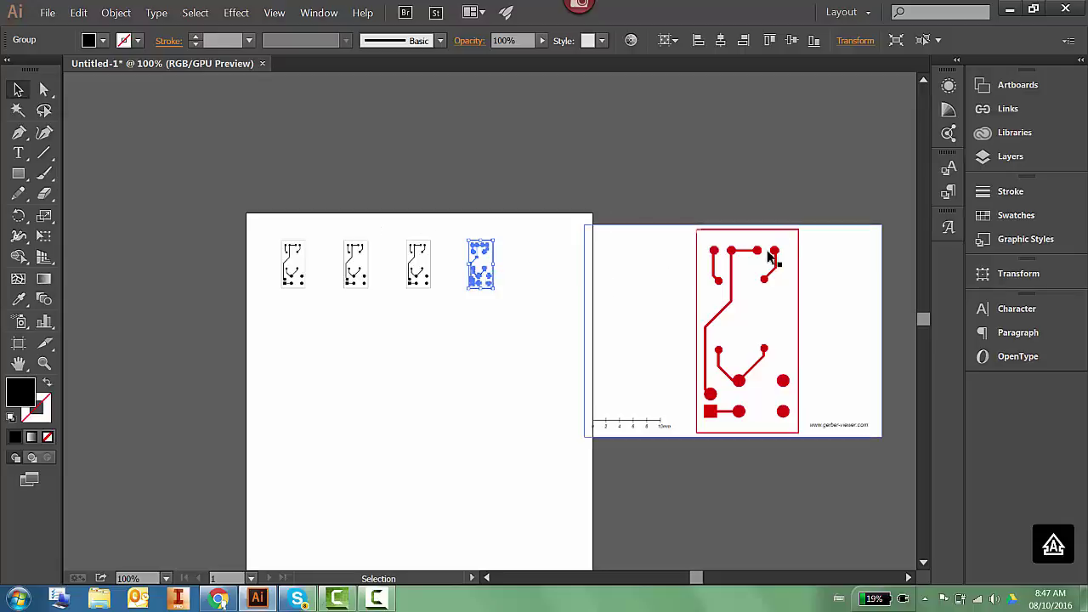
click(752, 280)
key(Delete)
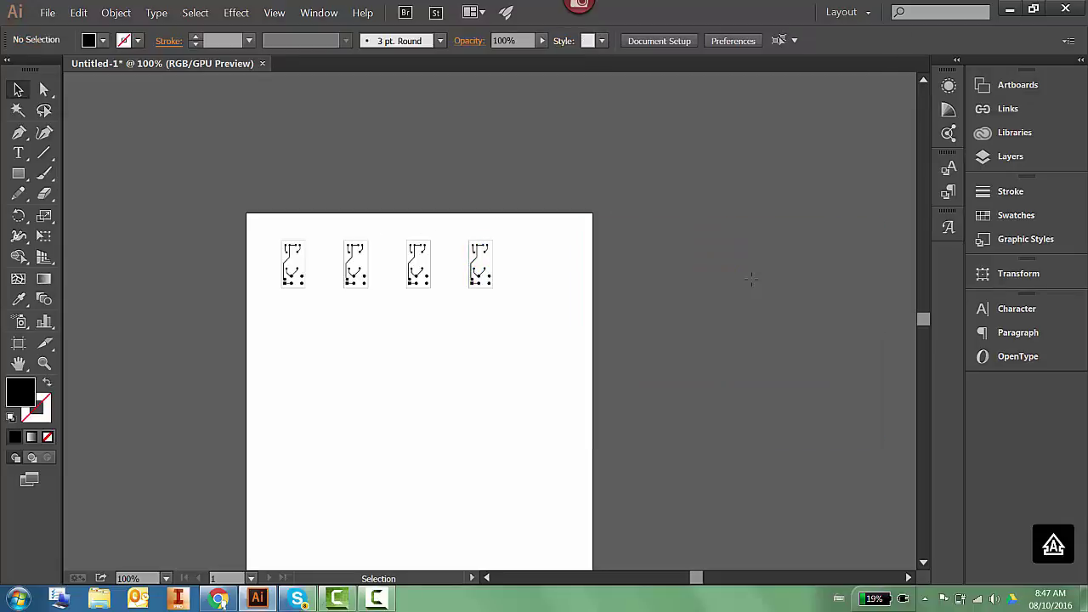
alt+scroll(389, 270, up, 2)
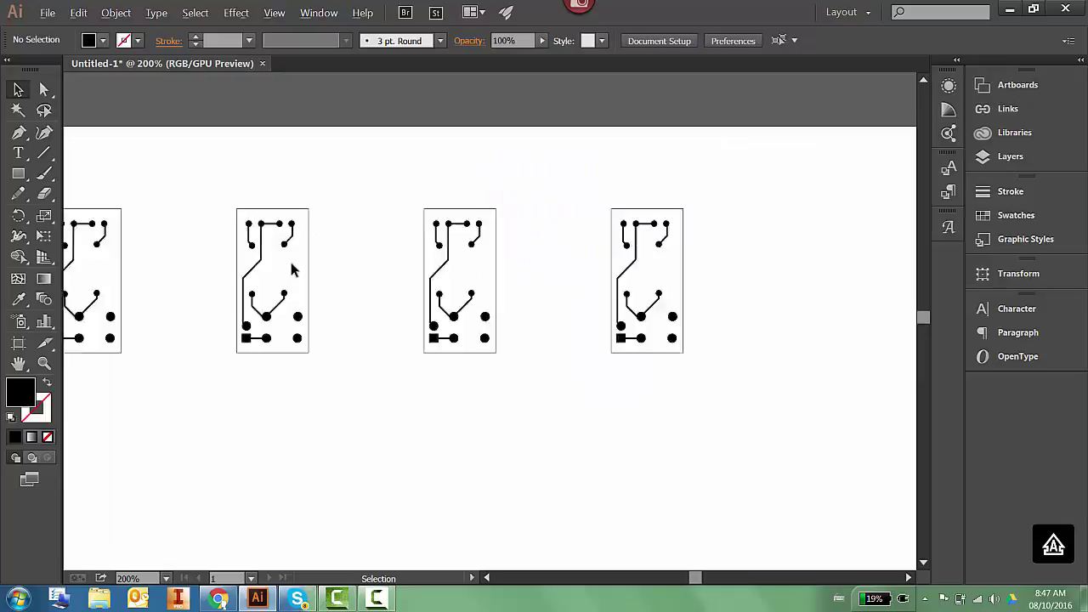
alt+scroll(292, 238, down, 2)
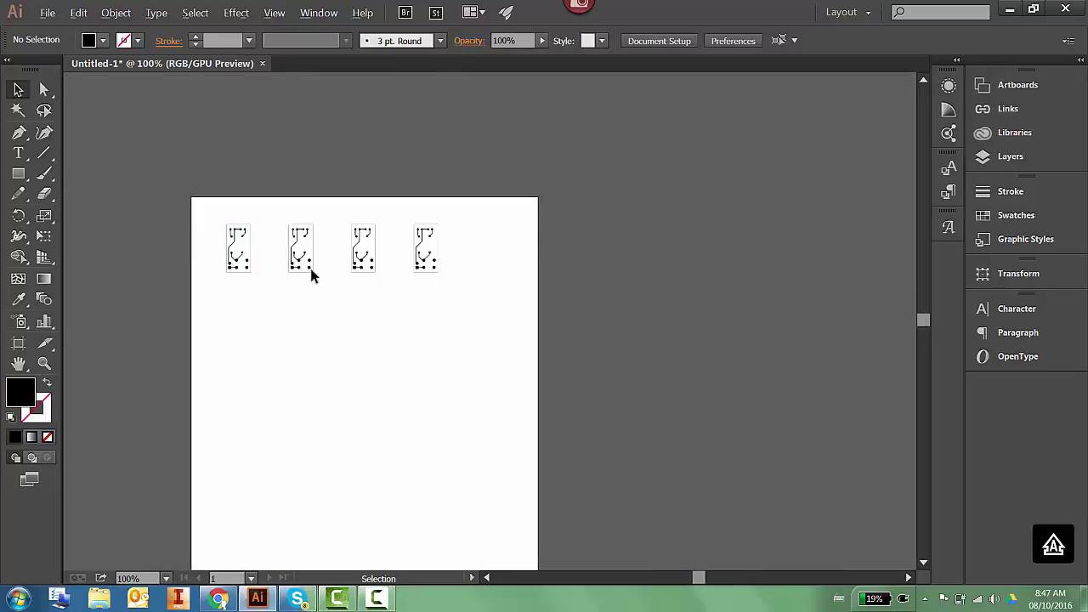
alt+scroll(311, 275, up, 2)
alt+scroll(333, 282, down, 1)
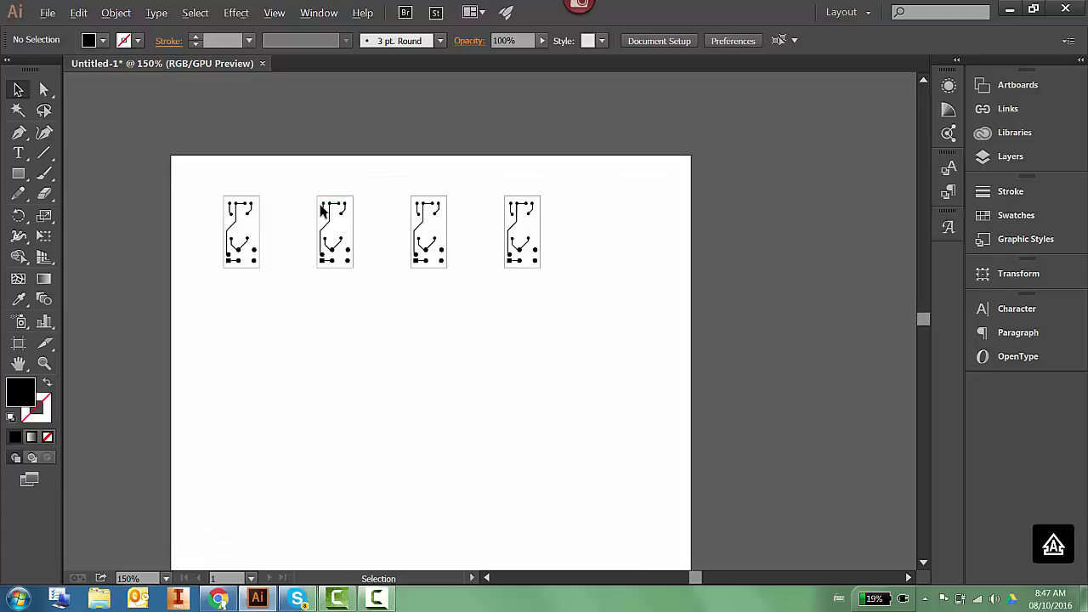
alt+scroll(315, 240, down, 4)
alt+scroll(321, 243, up, 2)
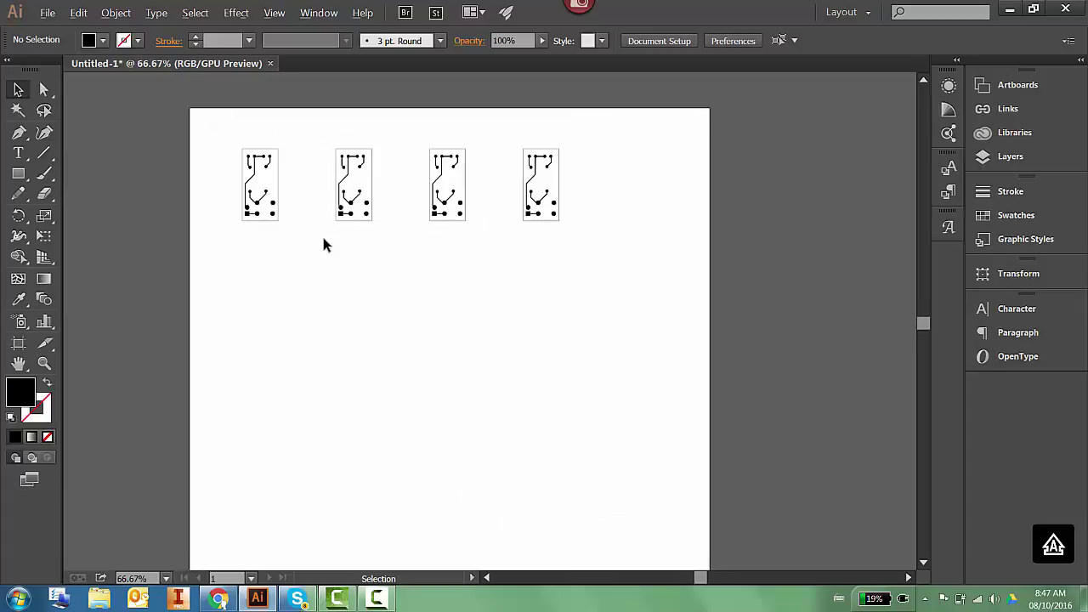
alt+scroll(324, 245, up, 2)
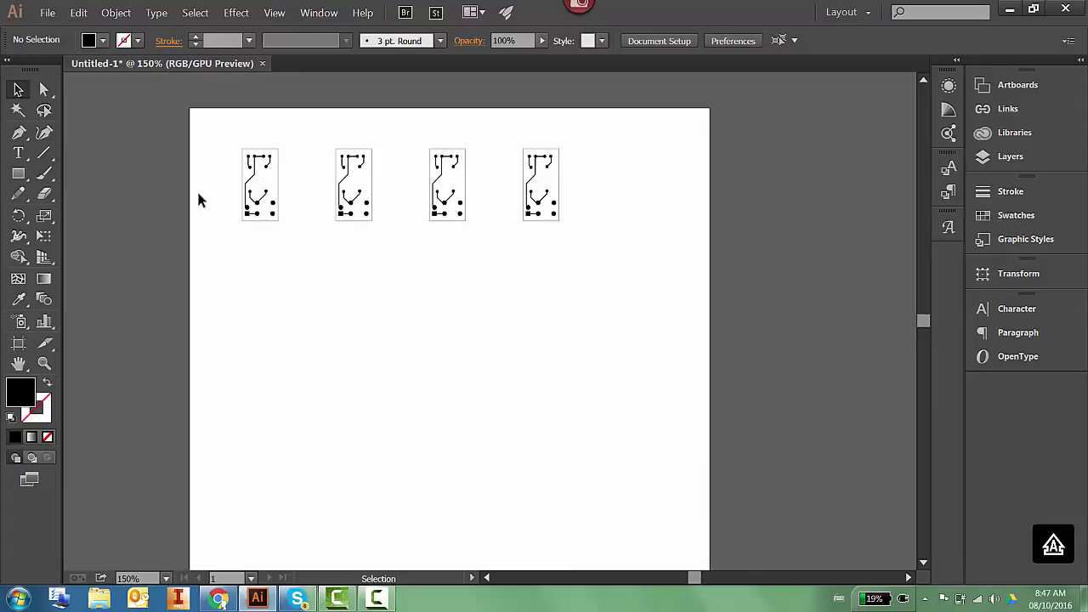
Place flashlight circuit-components.png and position it below the four trace copies.
click(48, 13)
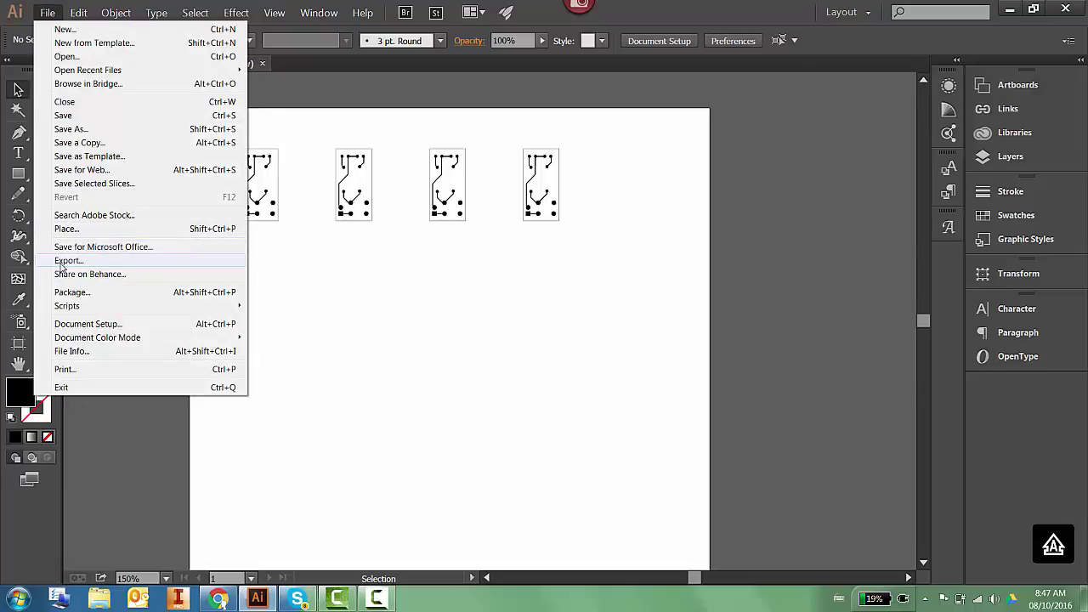
click(66, 229)
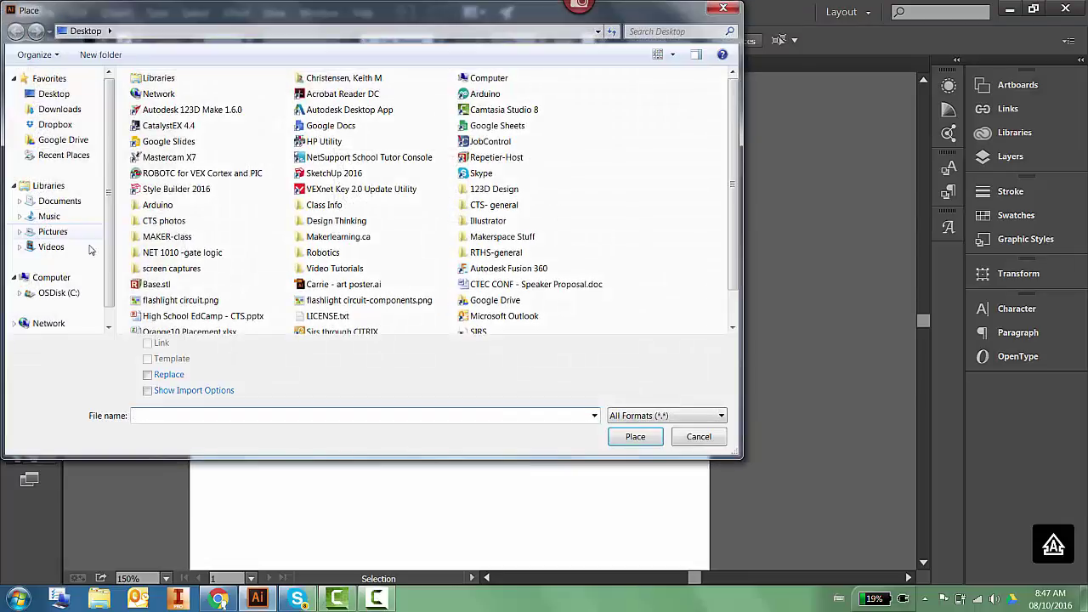
click(327, 302)
click(635, 436)
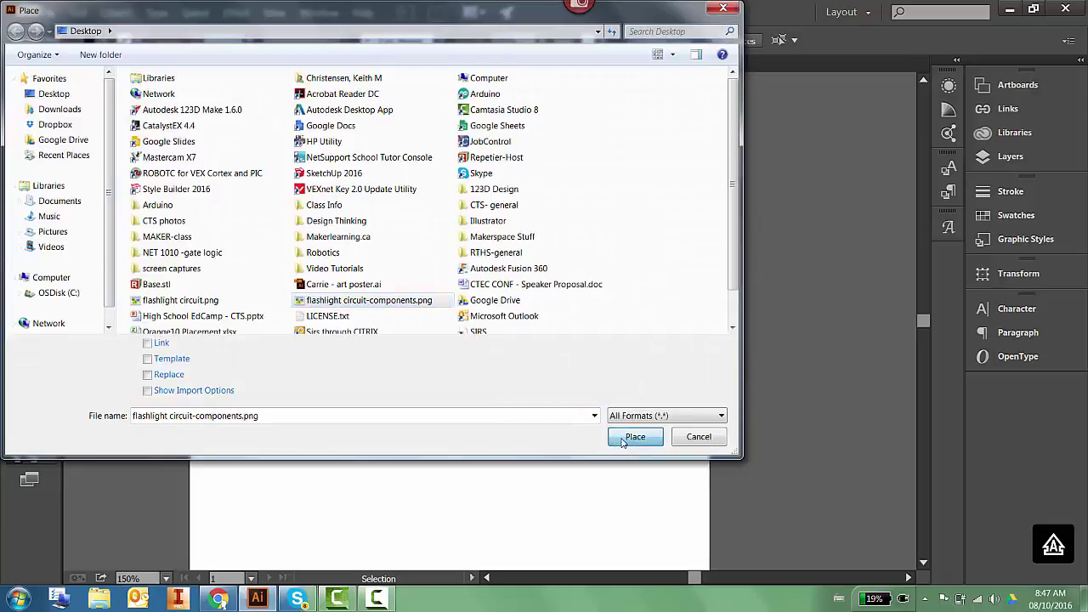
click(360, 323)
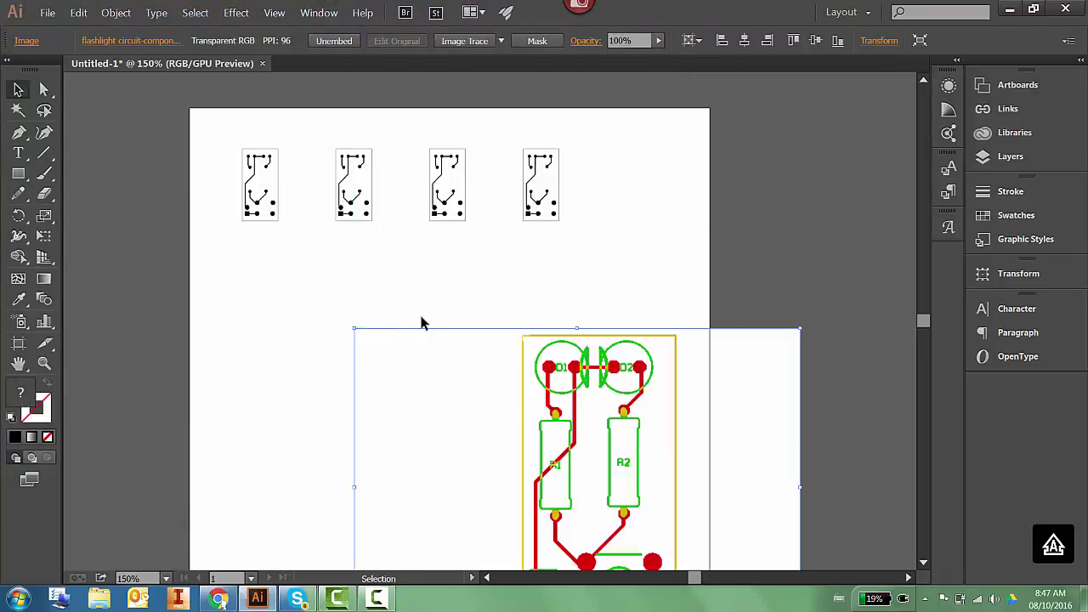
key(ctrl+minus)
key(ctrl+minus)
drag(505, 382, 448, 358)
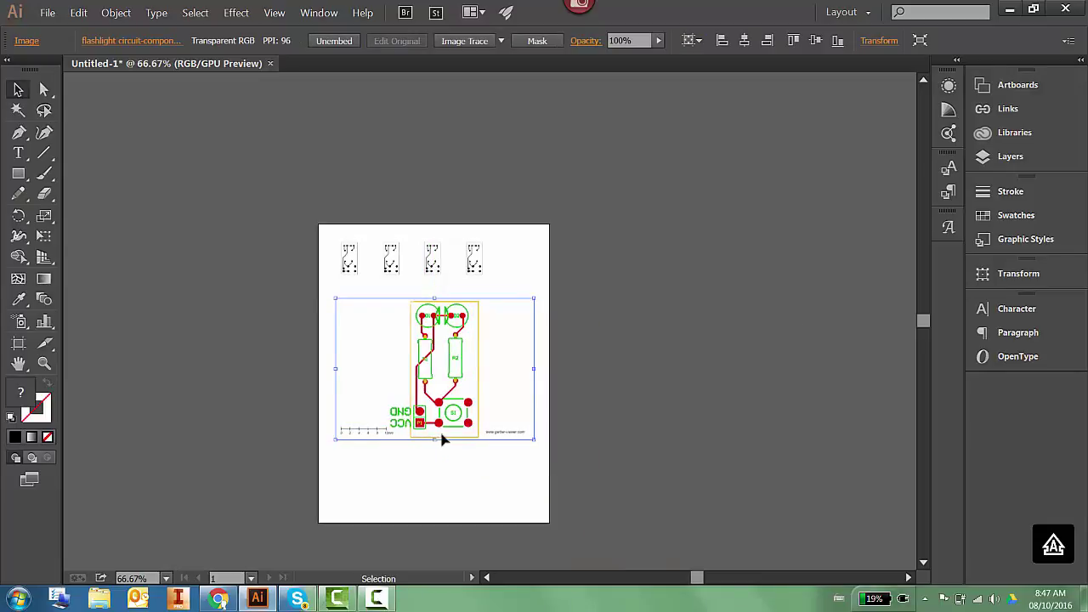
scroll(457, 425, up, 3)
scroll(442, 392, down, 4)
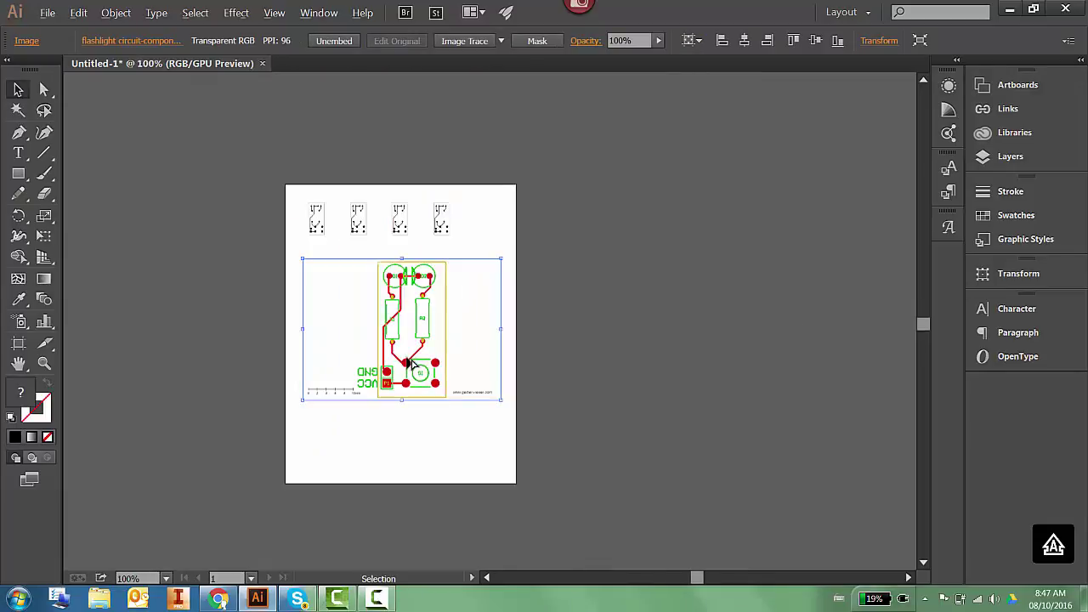
scroll(407, 349, up, 4)
scroll(407, 349, down, 2)
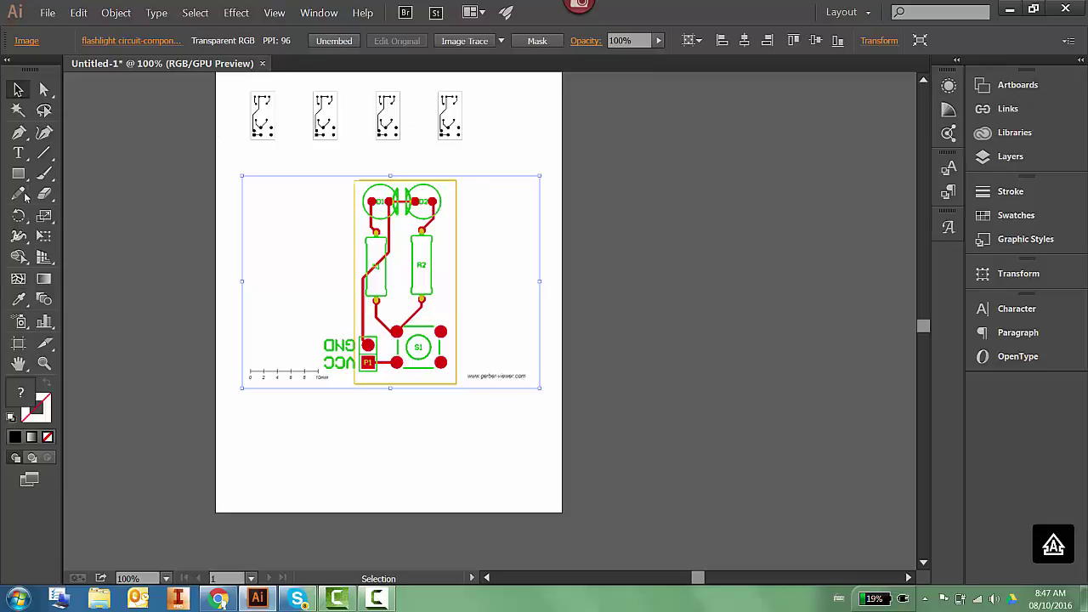
Type a label below the image with the author's name and the Flashlight Circuit title.
click(17, 153)
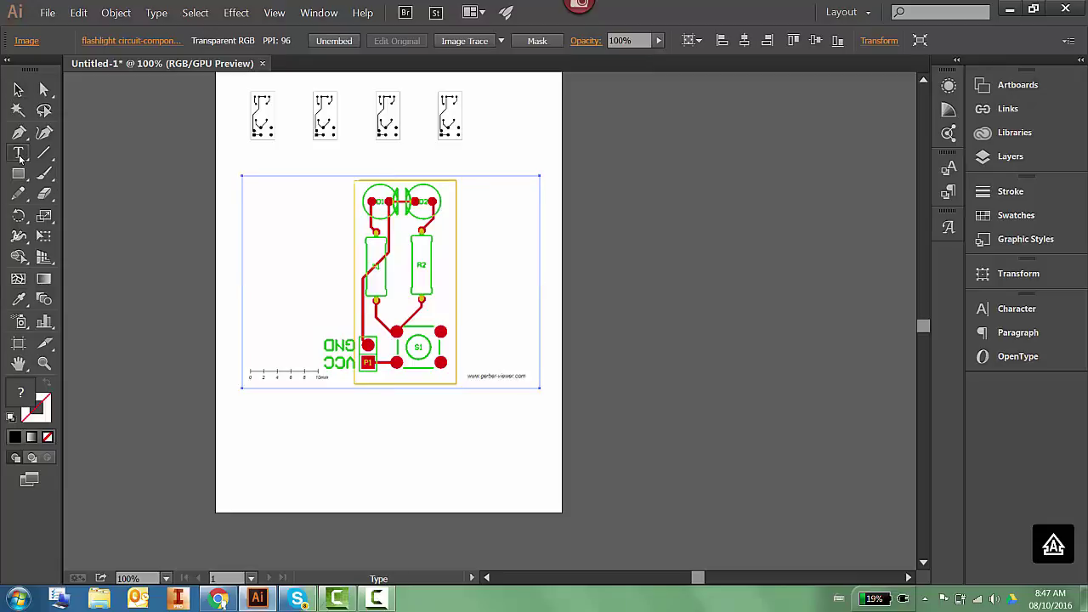
click(269, 433)
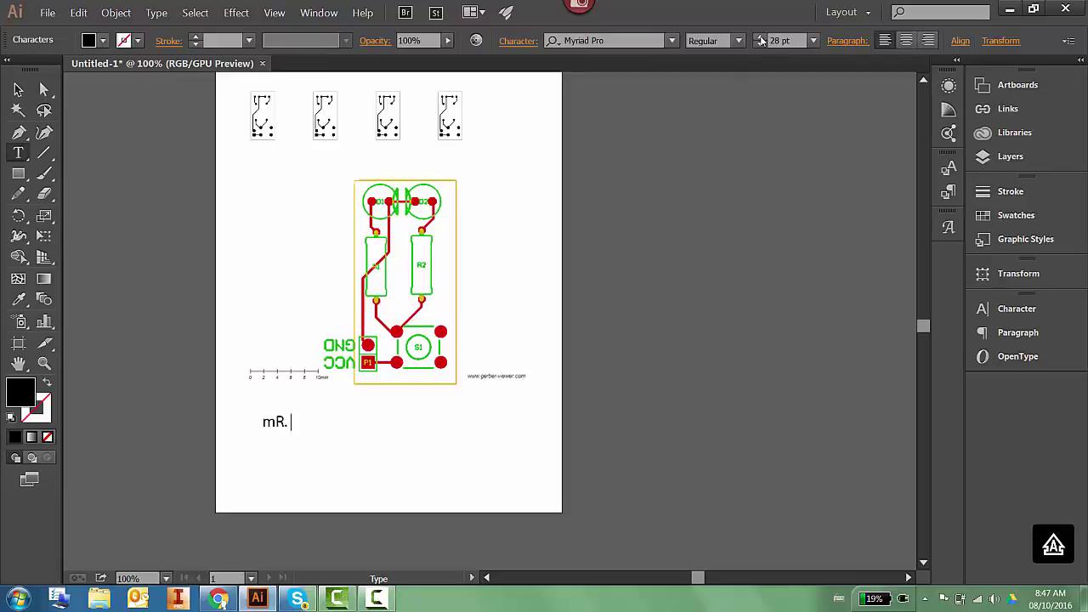
key(ctrl+z)
text(Mr. C - Flashlight Circuit)
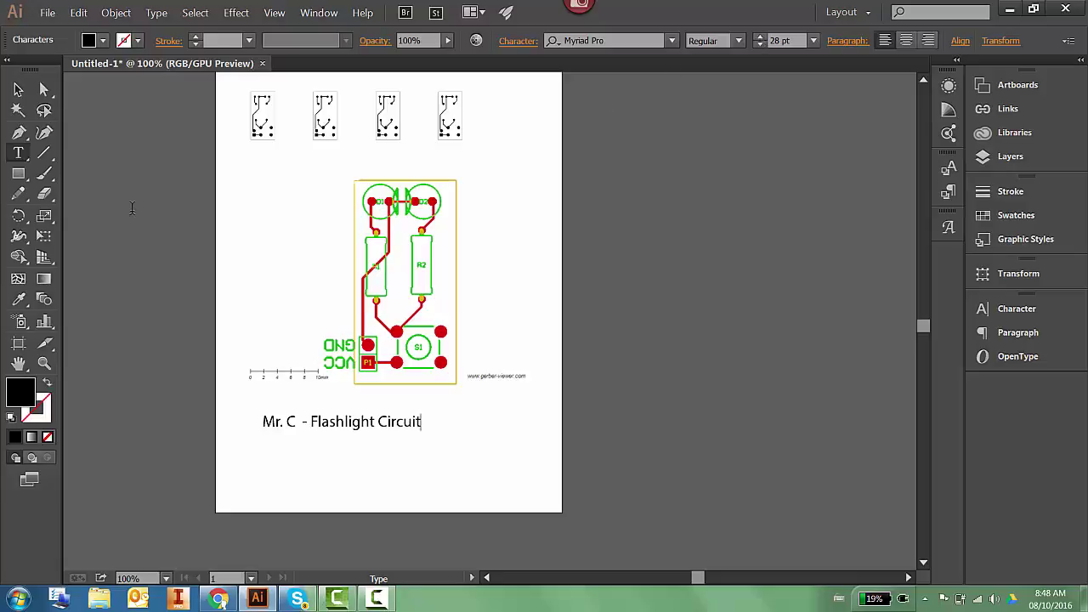
scroll(329, 250, up, 1)
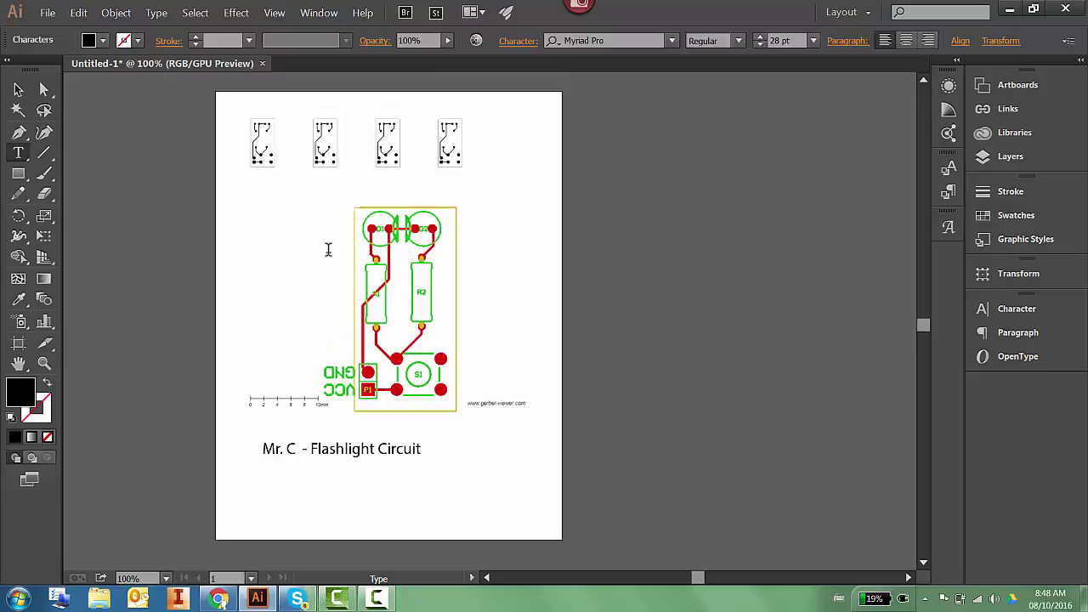